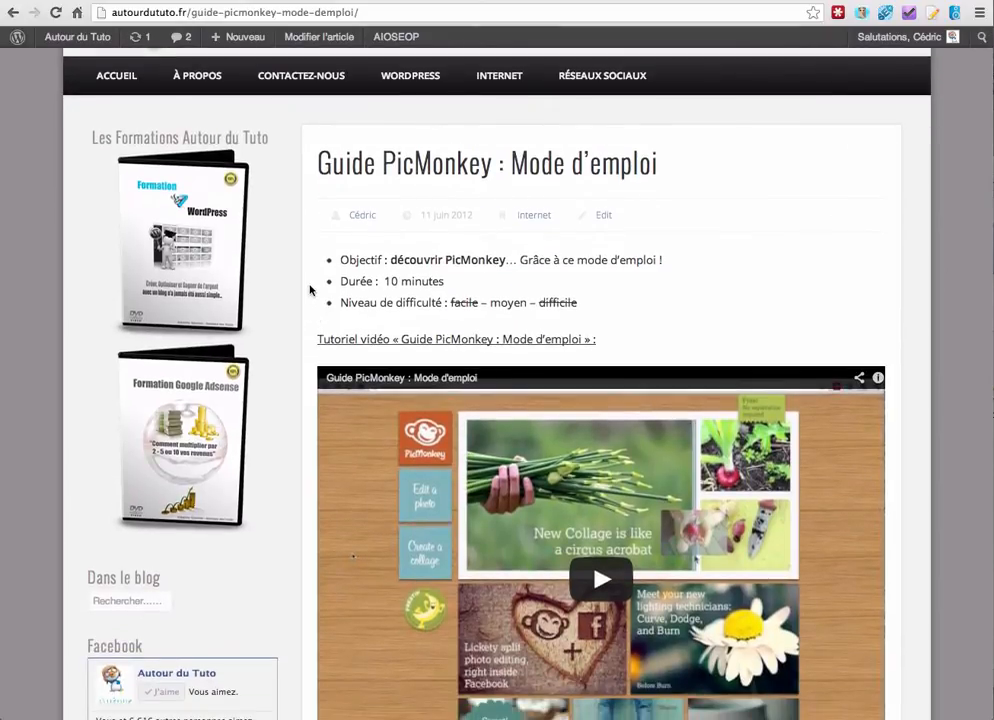
# - Look over the PicMonkey guide article on autourdututo.fr and the Photocat article on autourduweb.fr
pyautogui.scroll(-3, 310, 290)
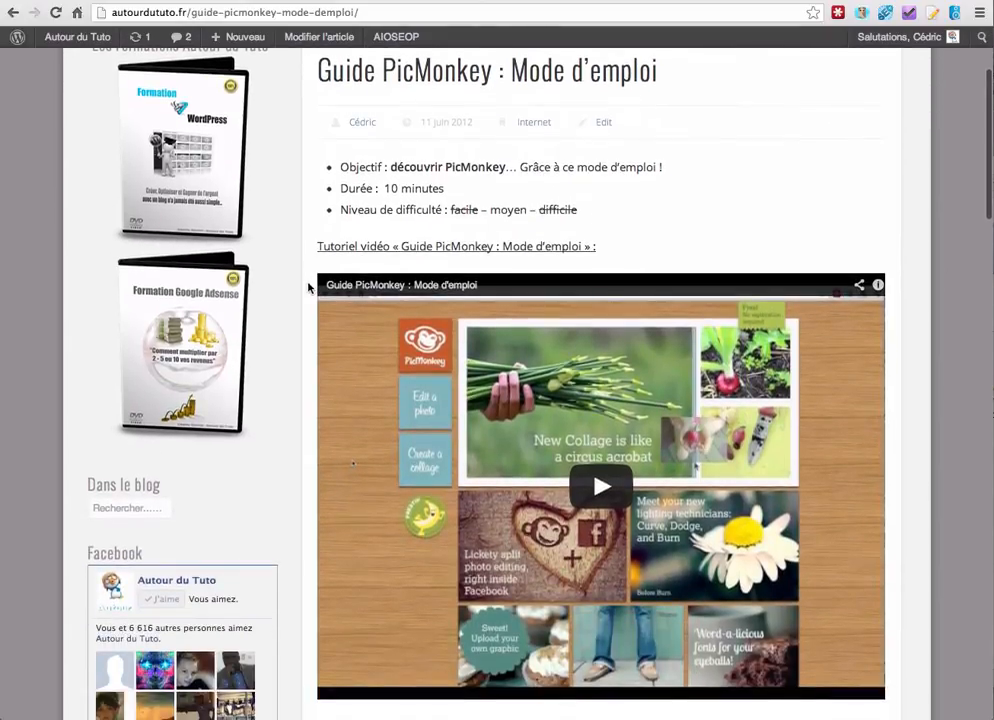
pyautogui.scroll(-5, 309, 286)
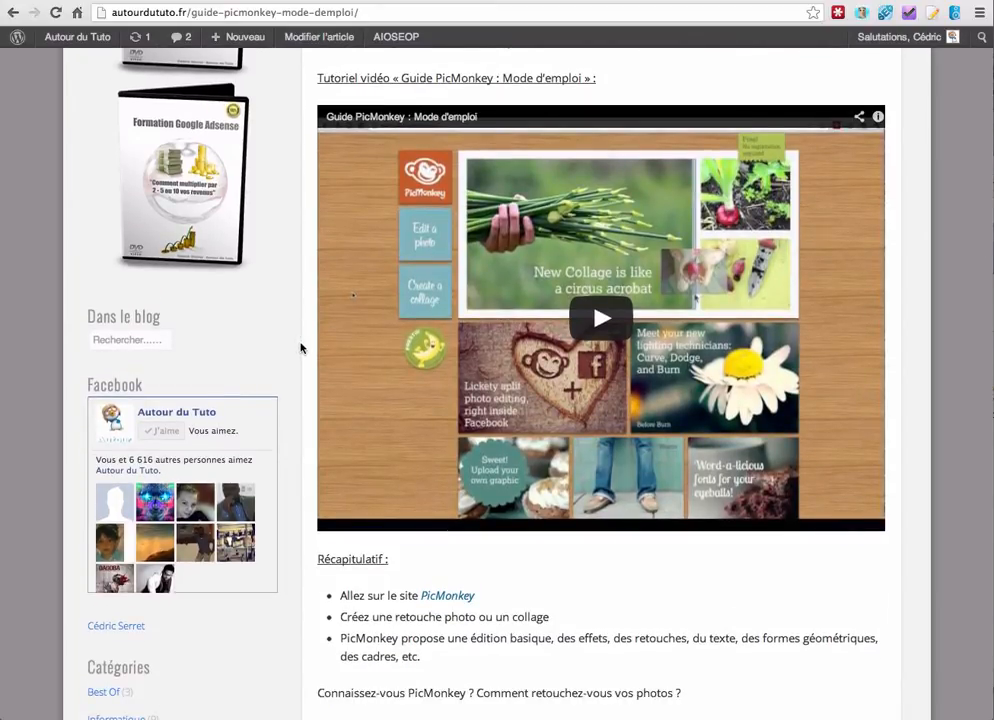
pyautogui.scroll(3, 300, 348)
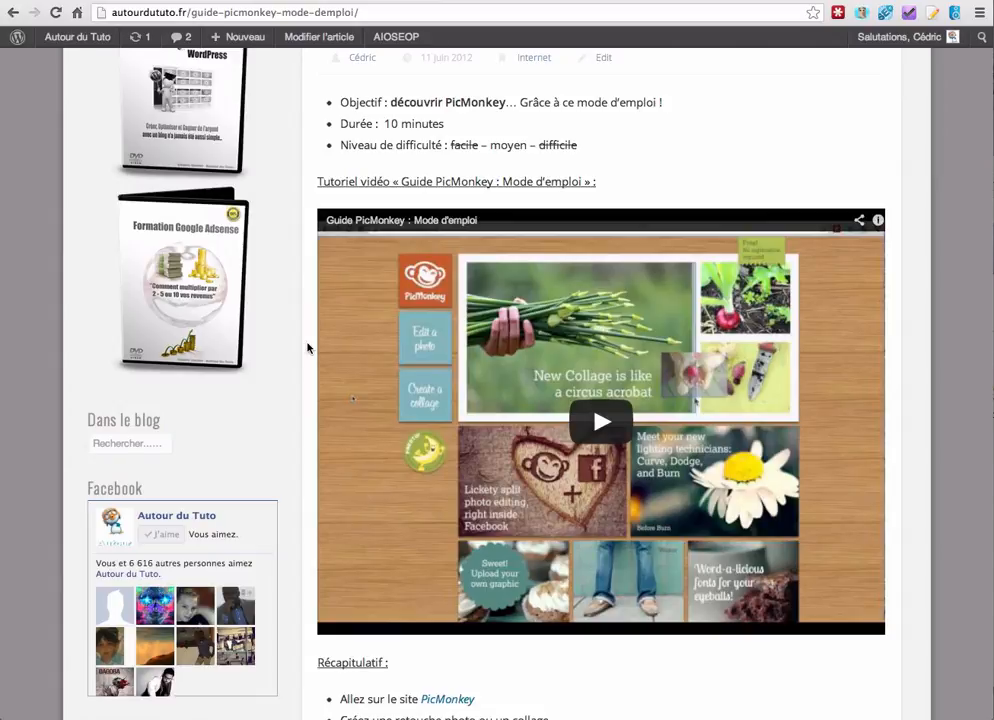
pyautogui.scroll(3, 308, 346)
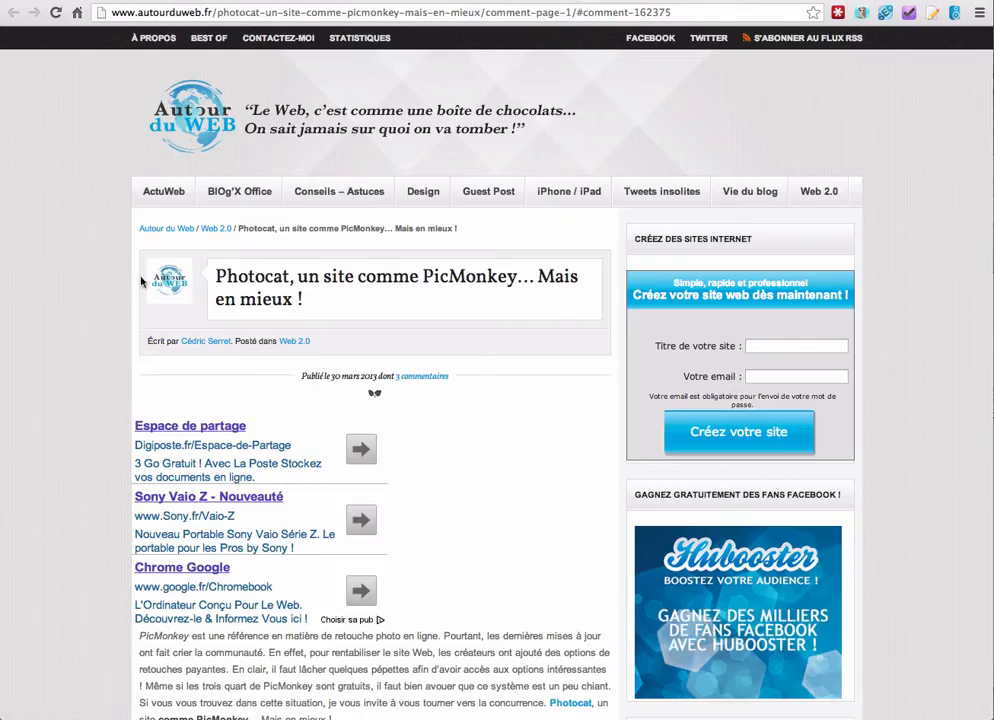
pyautogui.scroll(-2, 112, 281)
pyautogui.scroll(-6, 100, 280)
pyautogui.scroll(6, 96, 279)
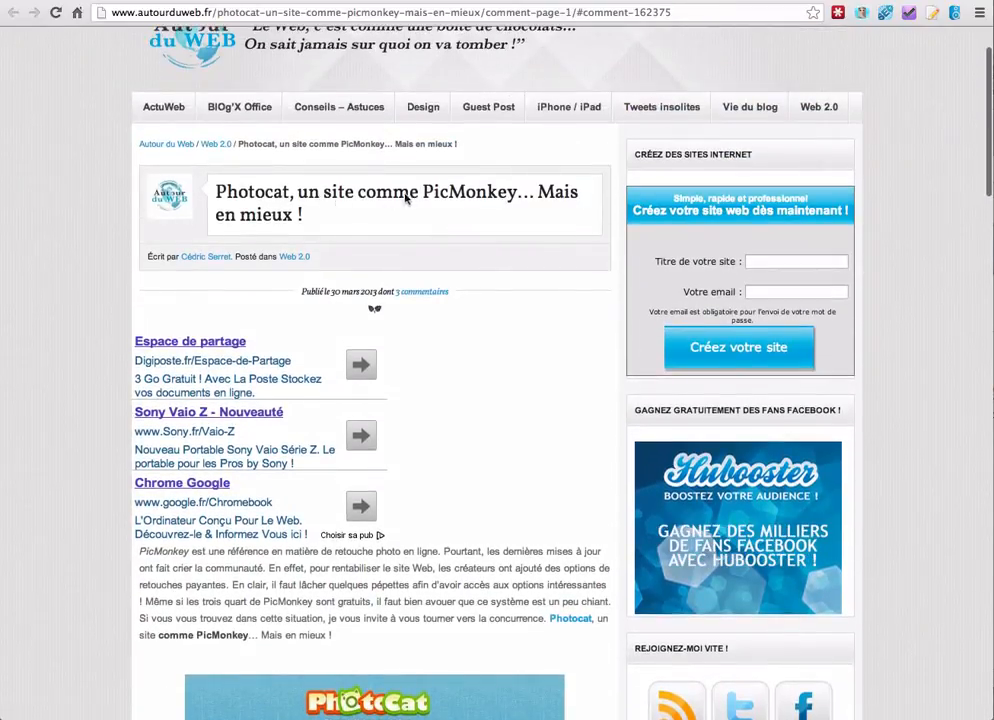
pyautogui.scroll(-5, 88, 278)
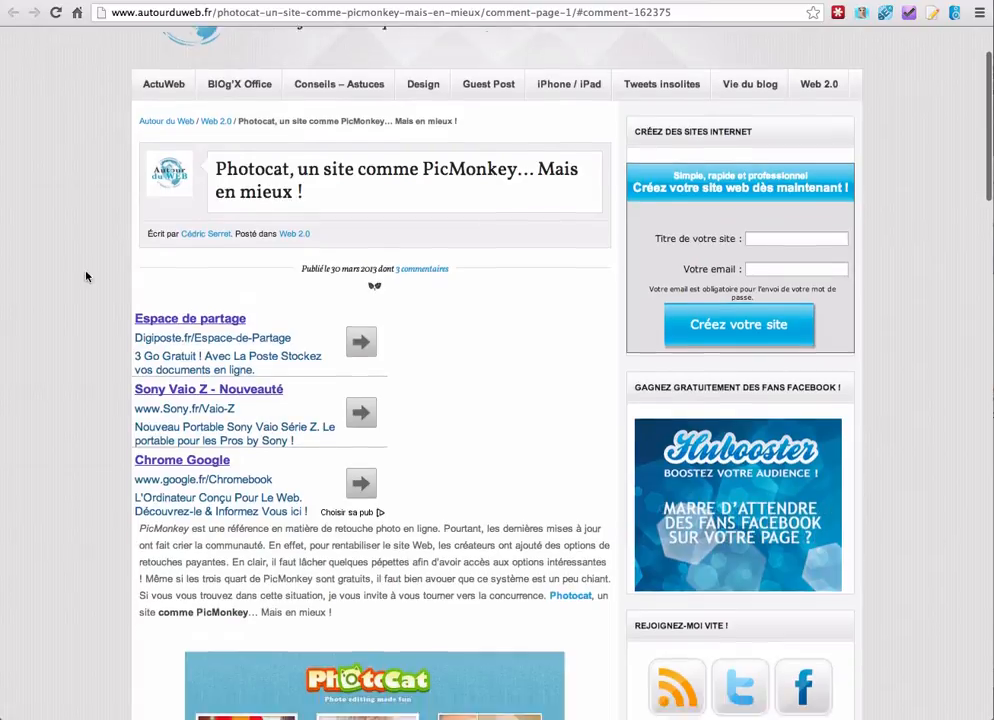
pyautogui.scroll(-5, 86, 279)
pyautogui.click(84, 275)
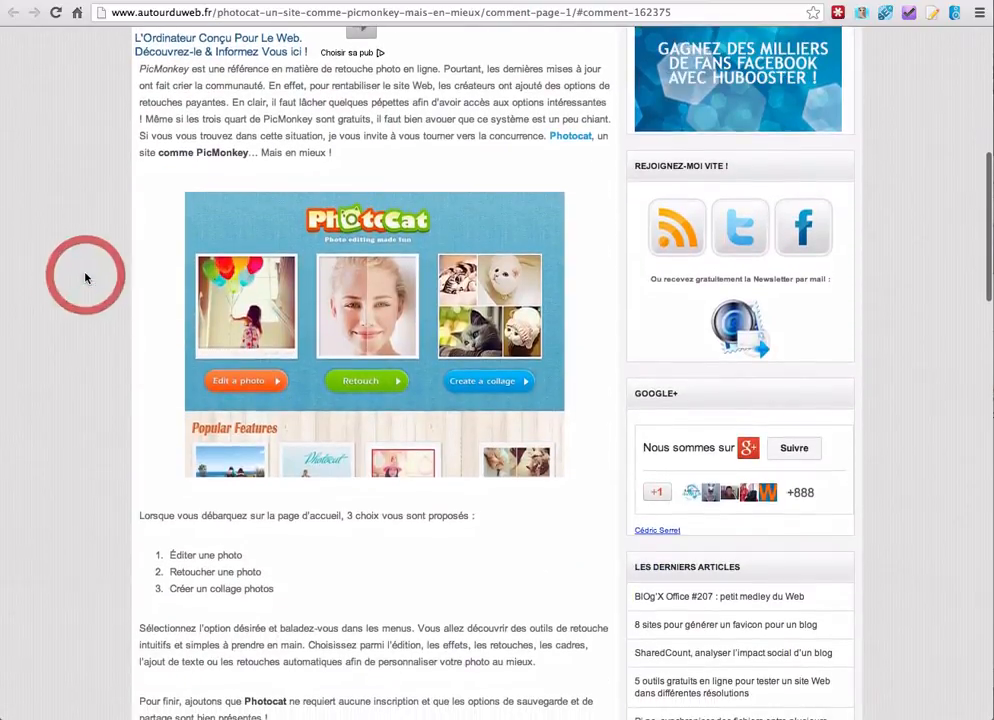
pyautogui.scroll(-2, 113, 245)
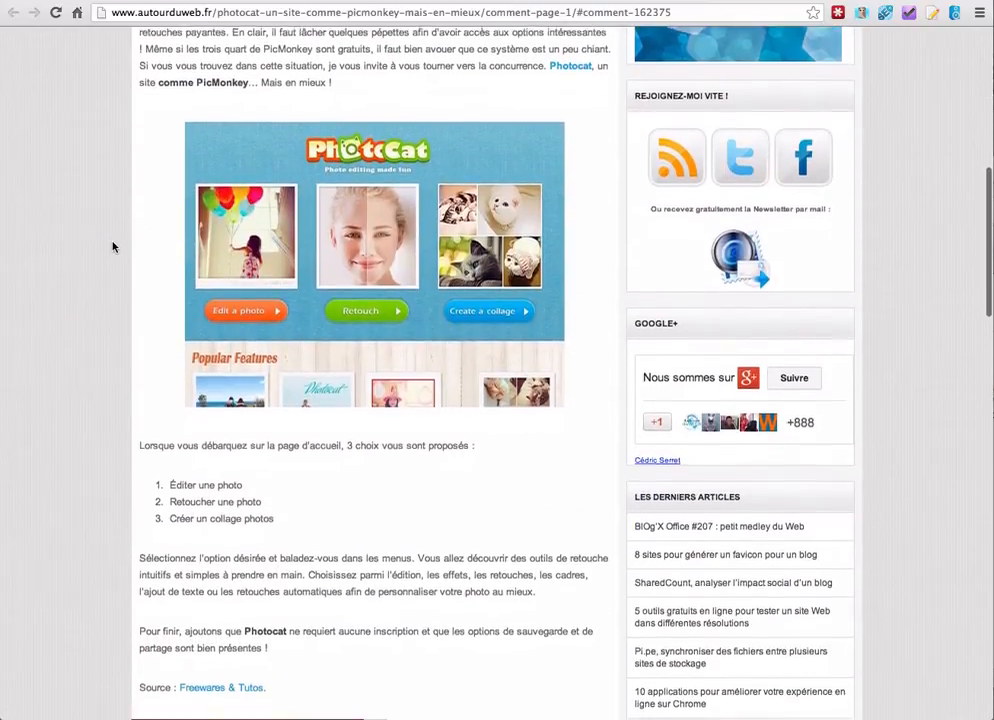
# - Switch to the Photocat website and check which interface languages it offers
pyautogui.click(288, 1)
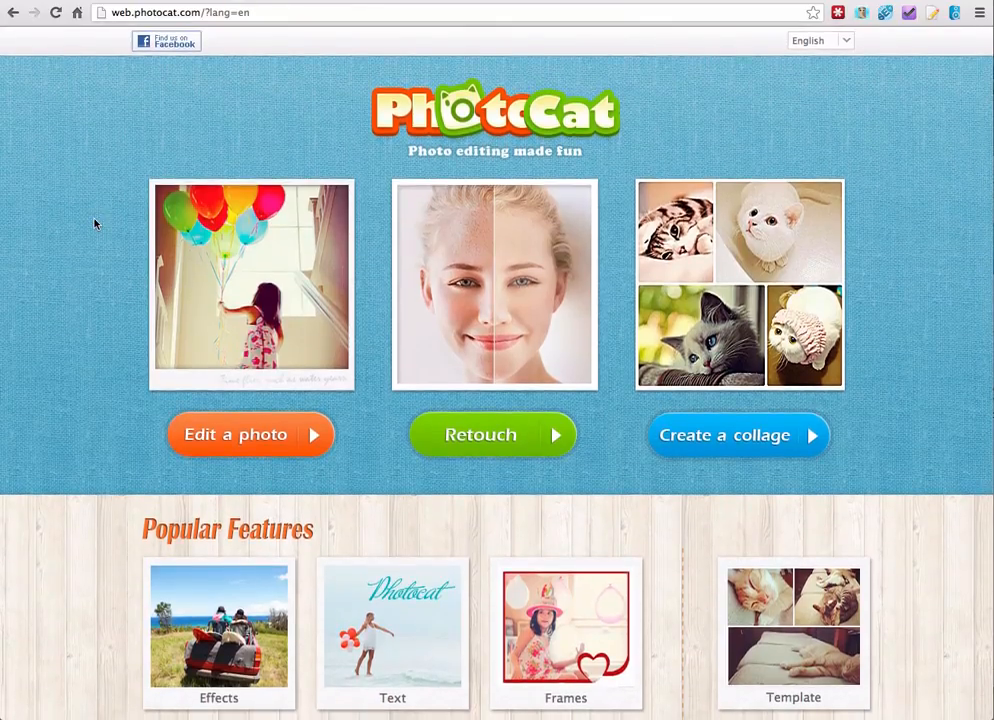
pyautogui.click(843, 40)
pyautogui.click(705, 132)
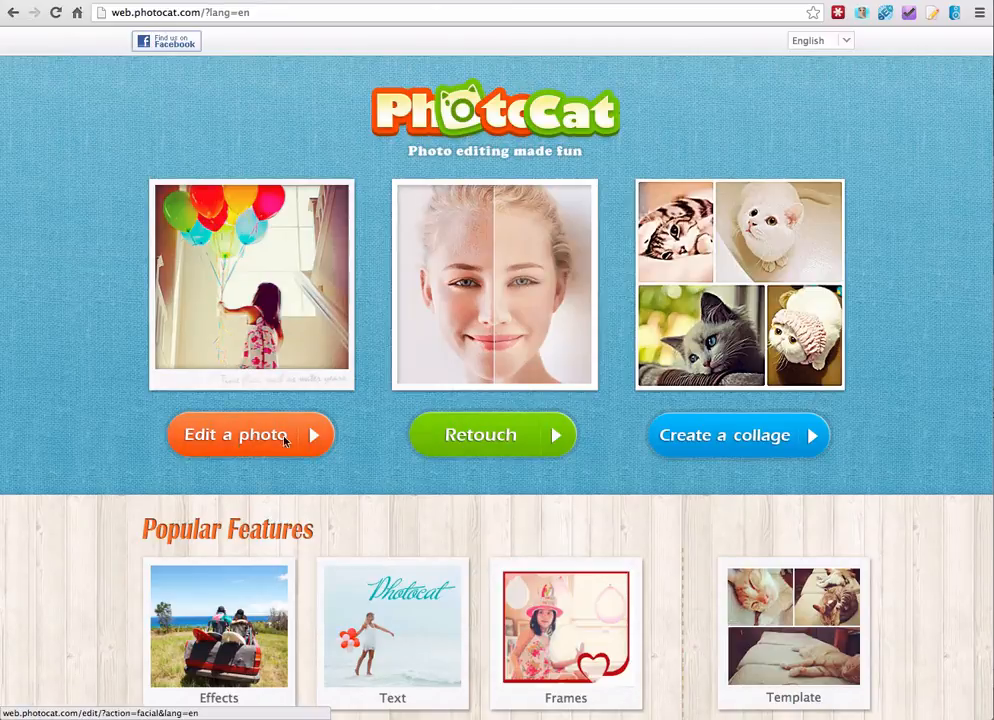
# - Start editing a photo and upload the penguin picture from the computer
pyautogui.click(191, 435)
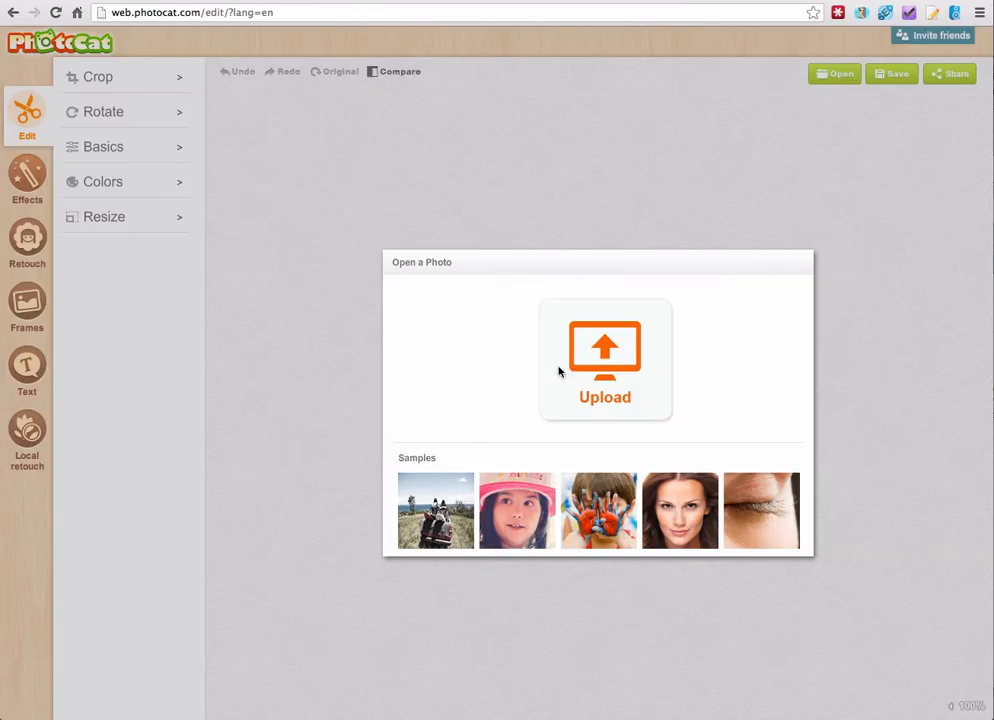
pyautogui.click(598, 372)
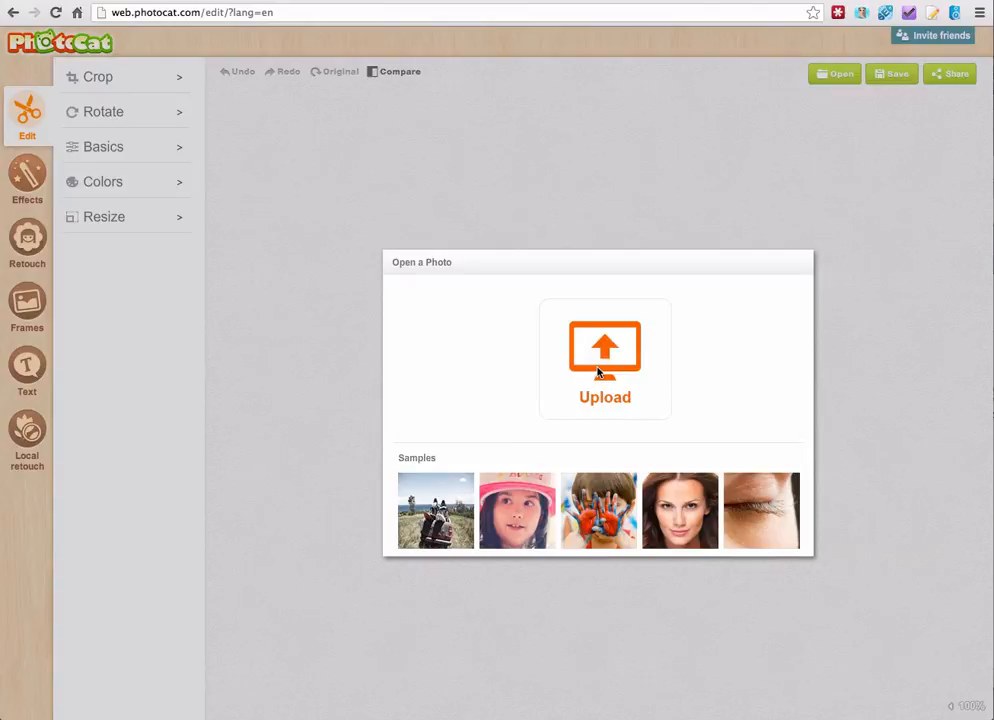
pyautogui.click(598, 372)
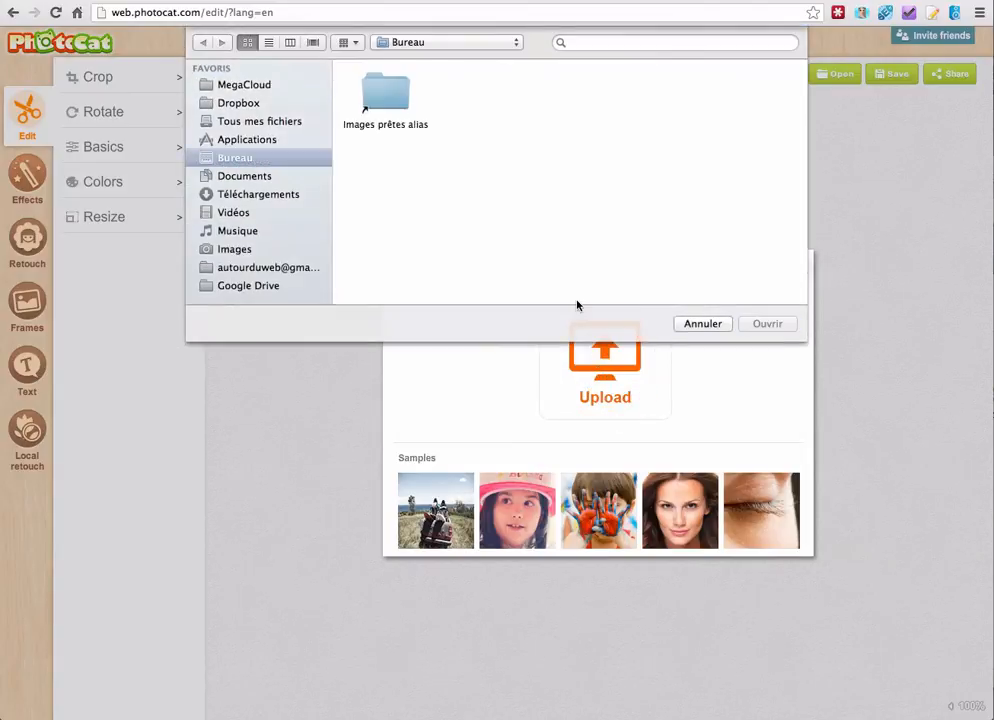
pyautogui.doubleClick(390, 182)
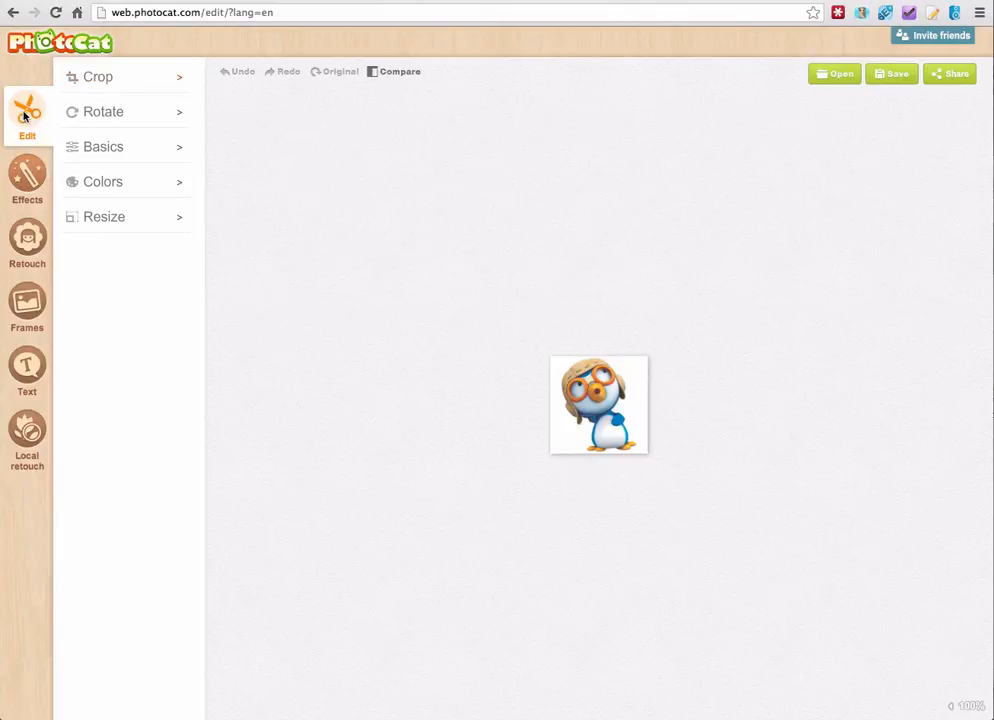
# - Try a crop with the 2:3 proportion on the penguin picture
pyautogui.click(100, 82)
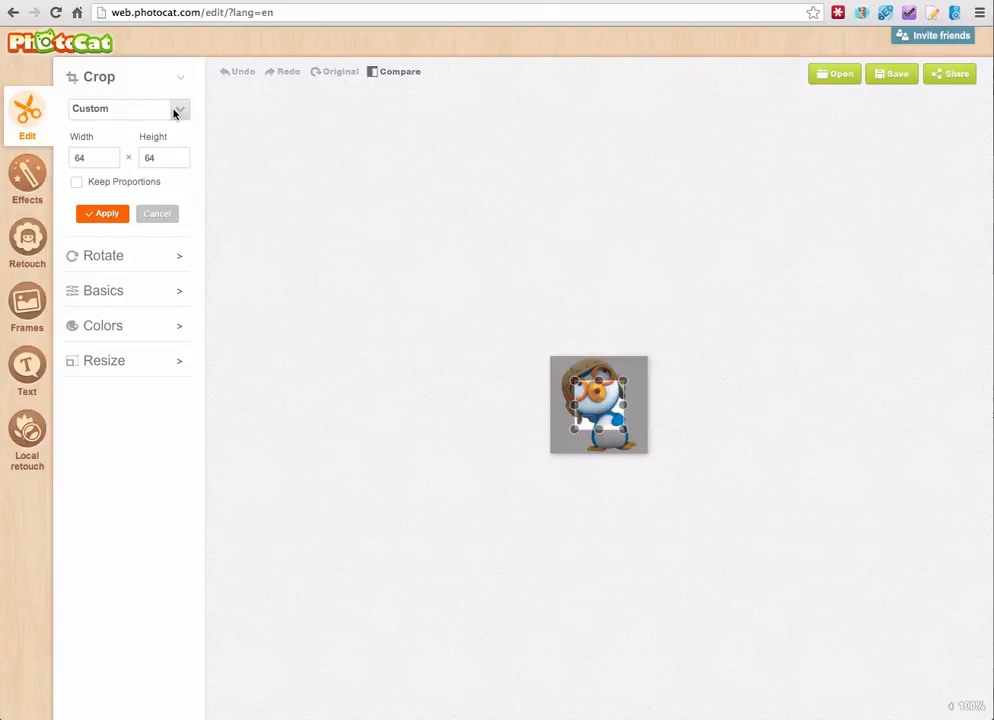
pyautogui.click(177, 110)
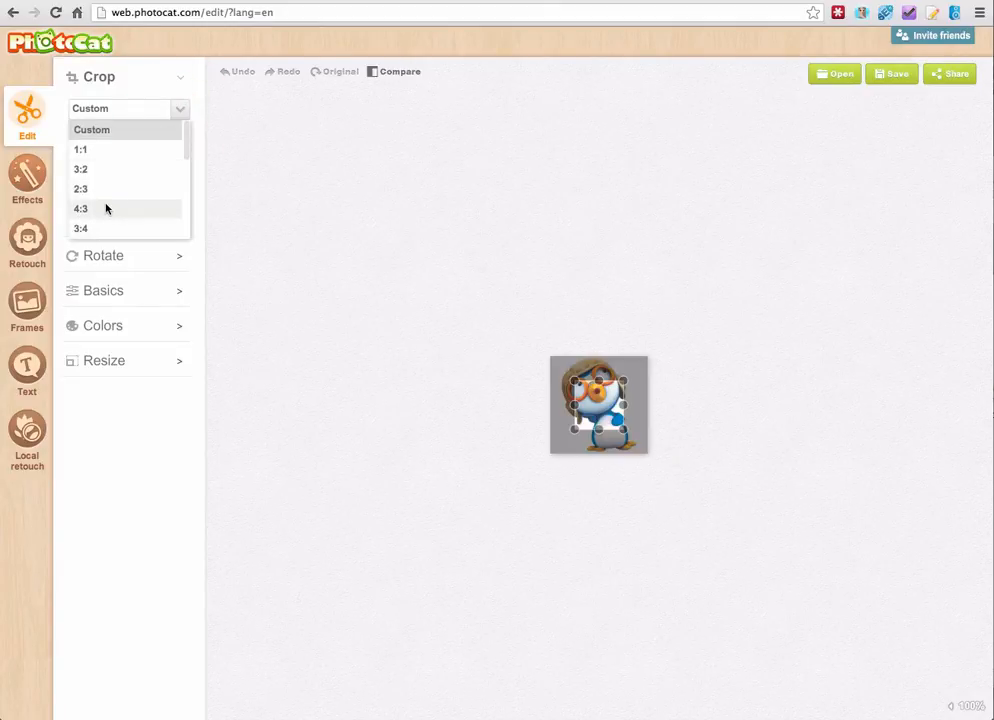
pyautogui.click(179, 111)
pyautogui.click(180, 116)
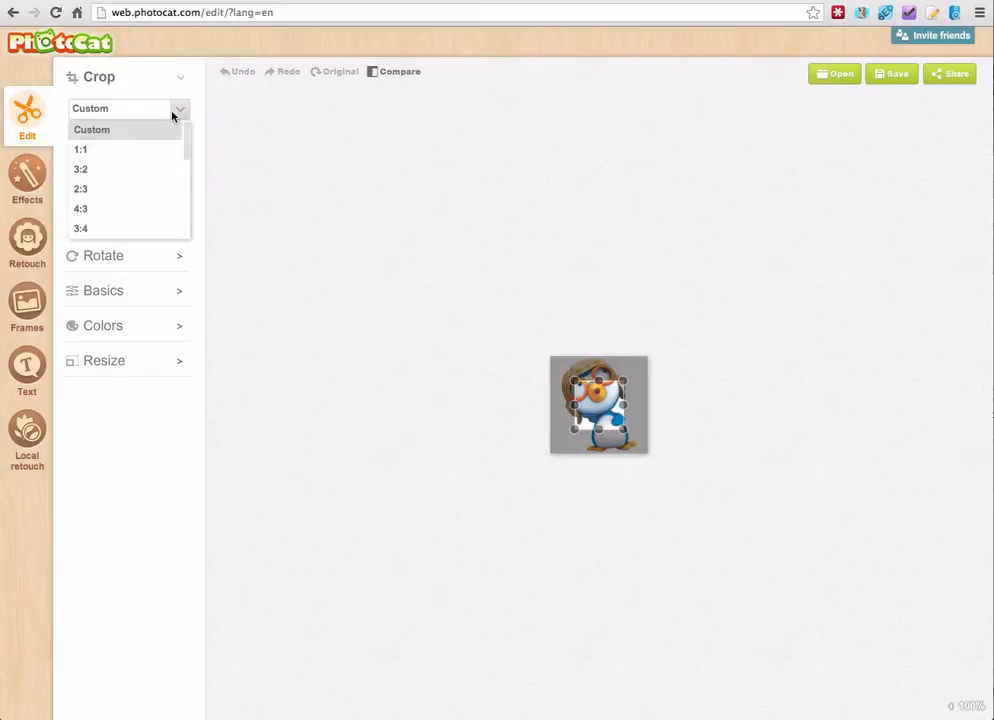
pyautogui.click(92, 193)
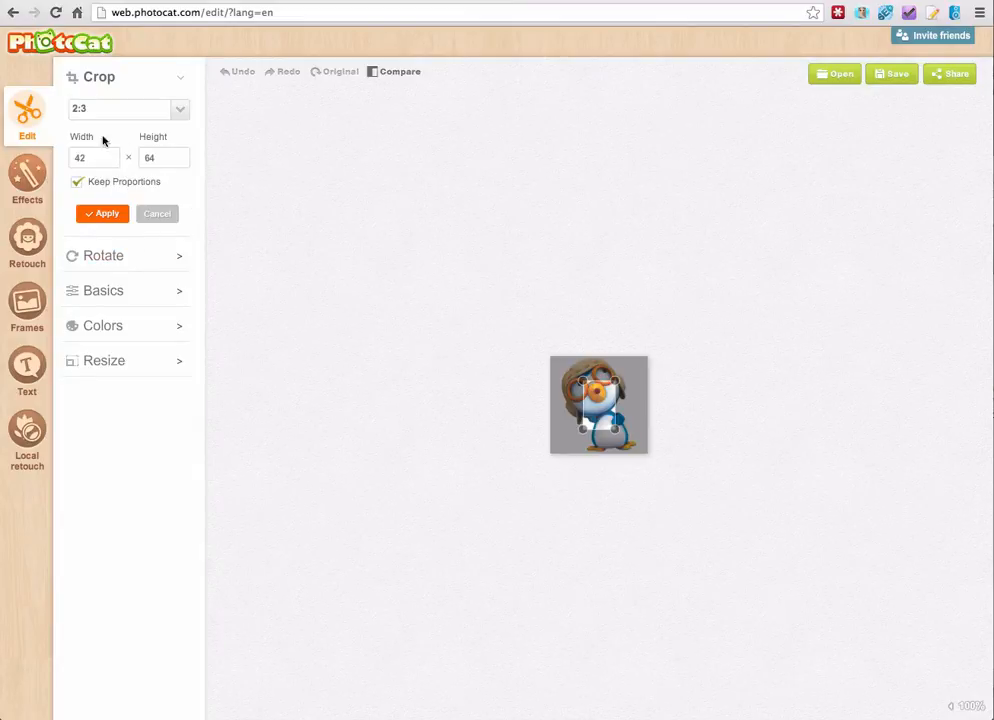
# - Rotate the penguin picture clockwise once and turn it back counterclockwise
pyautogui.click(133, 258)
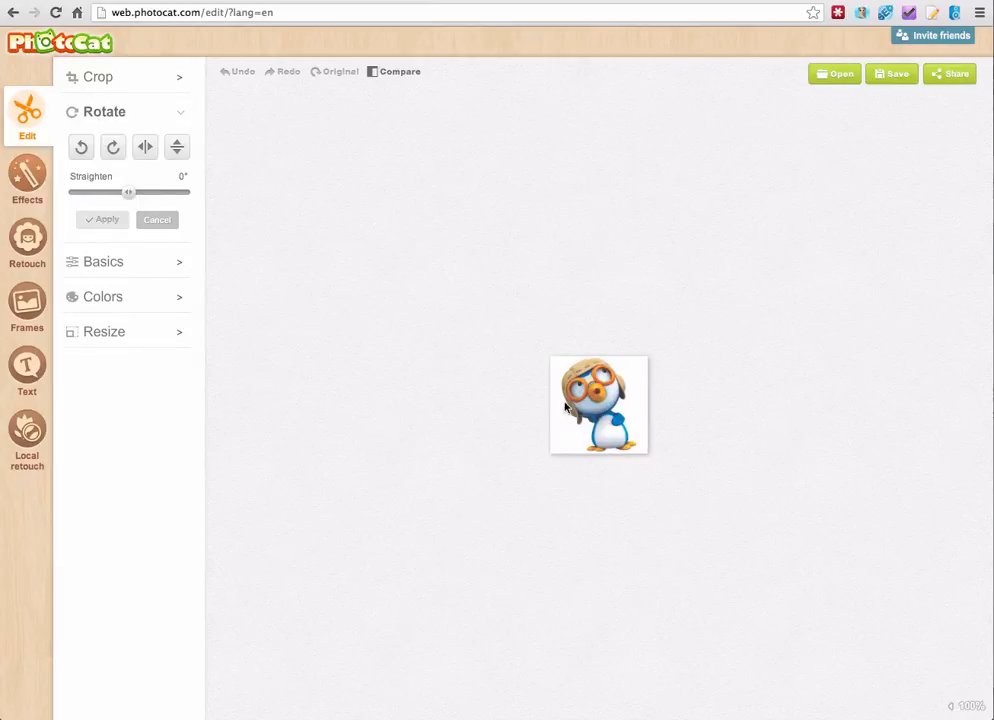
pyautogui.click(115, 148)
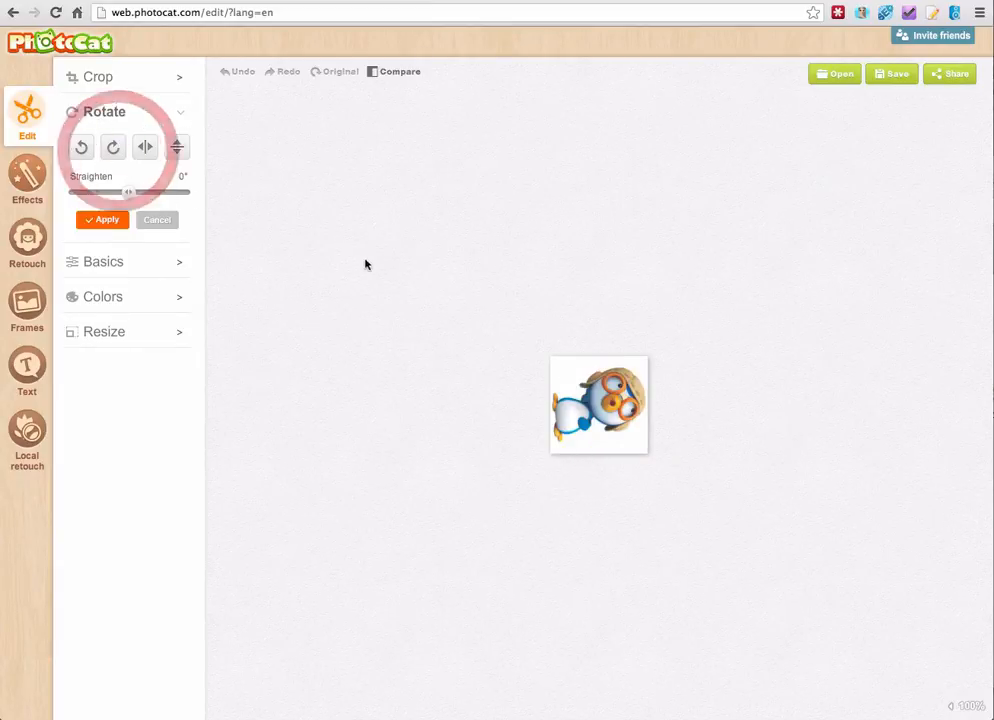
pyautogui.click(82, 149)
# - Set the picture's contrast to -18 in the basic adjustments and apply it
pyautogui.click(119, 262)
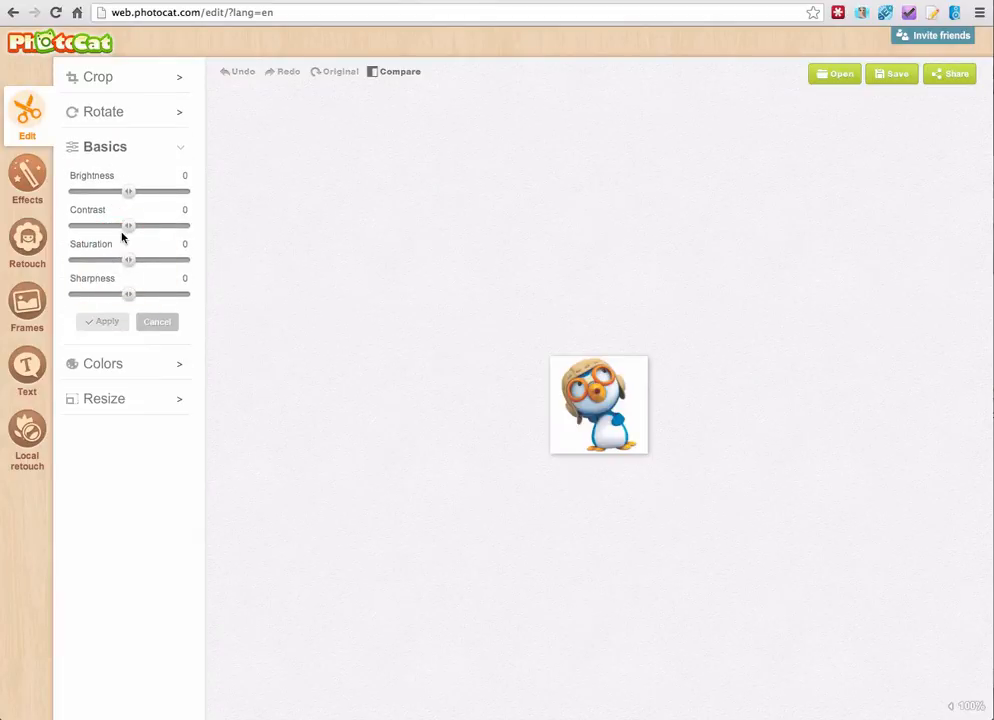
pyautogui.moveTo(128, 229)
pyautogui.mouseDown()
pyautogui.moveTo(106, 225)
pyautogui.moveTo(119, 227)
pyautogui.mouseUp()
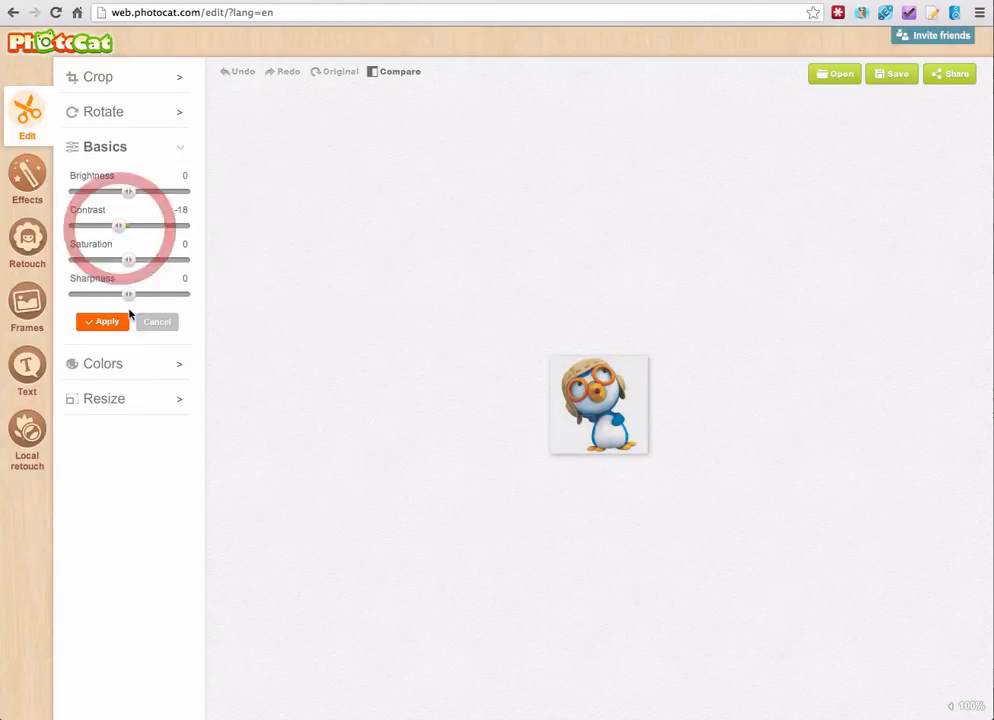
pyautogui.click(112, 325)
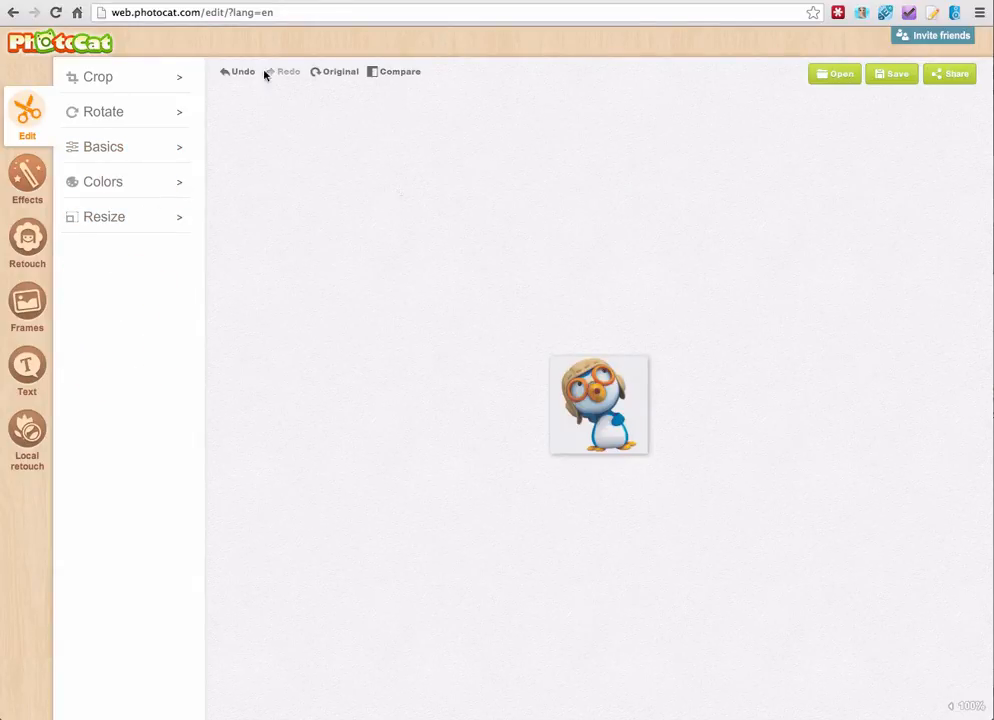
# - Check the resize settings and compare the picture before and after the edits
pyautogui.click(121, 223)
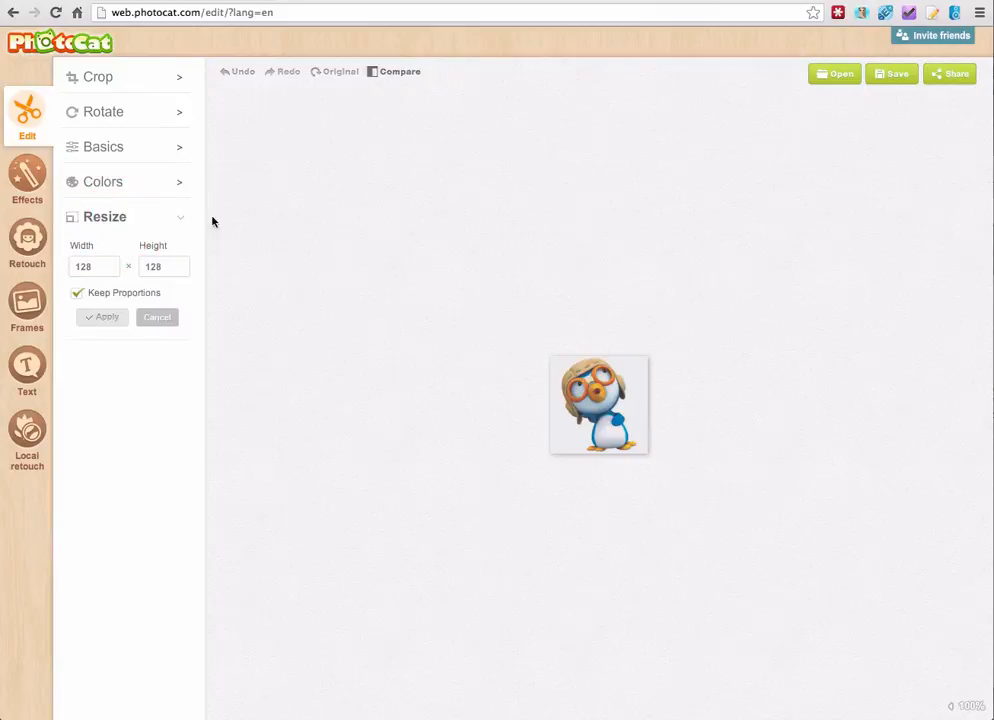
pyautogui.click(399, 73)
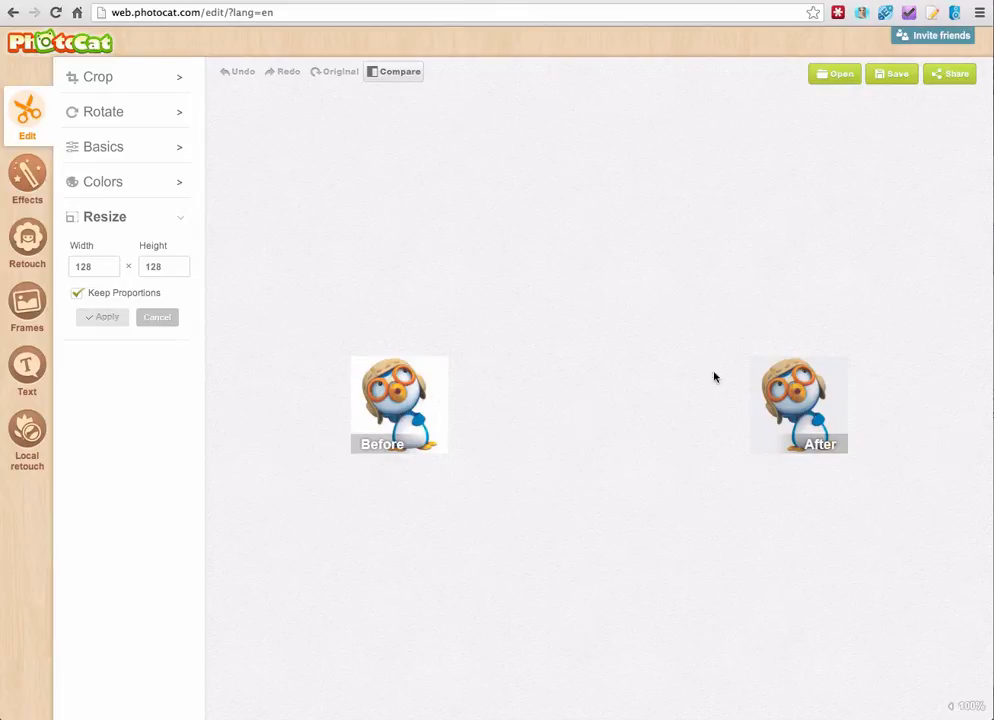
# - Browse the Lomo, Portrait and Art effect categories
pyautogui.click(27, 177)
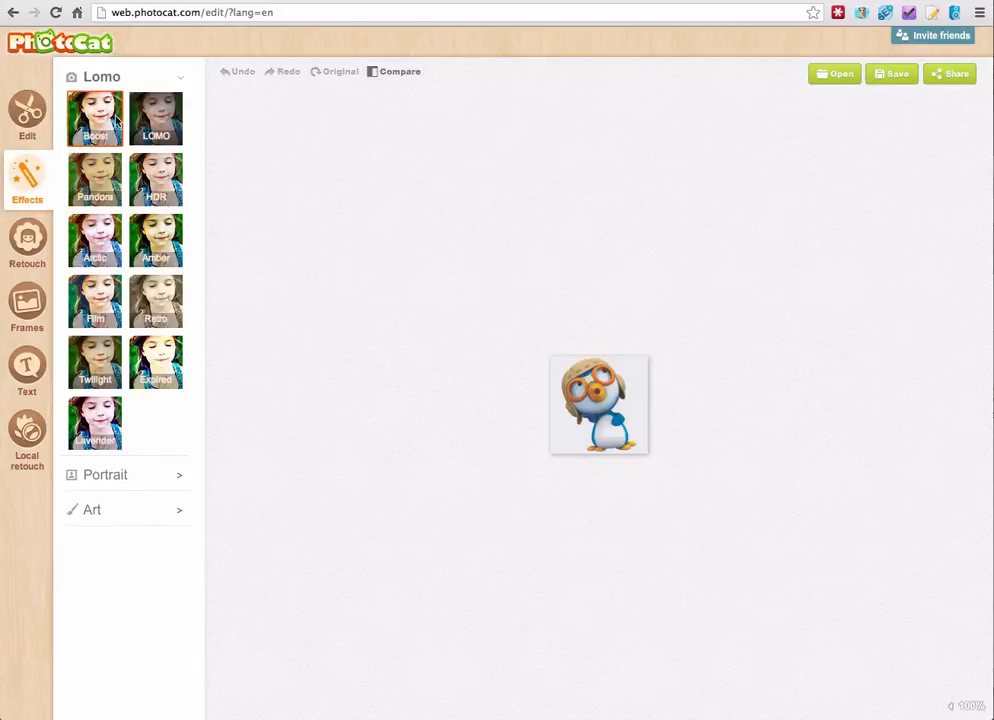
pyautogui.click(117, 77)
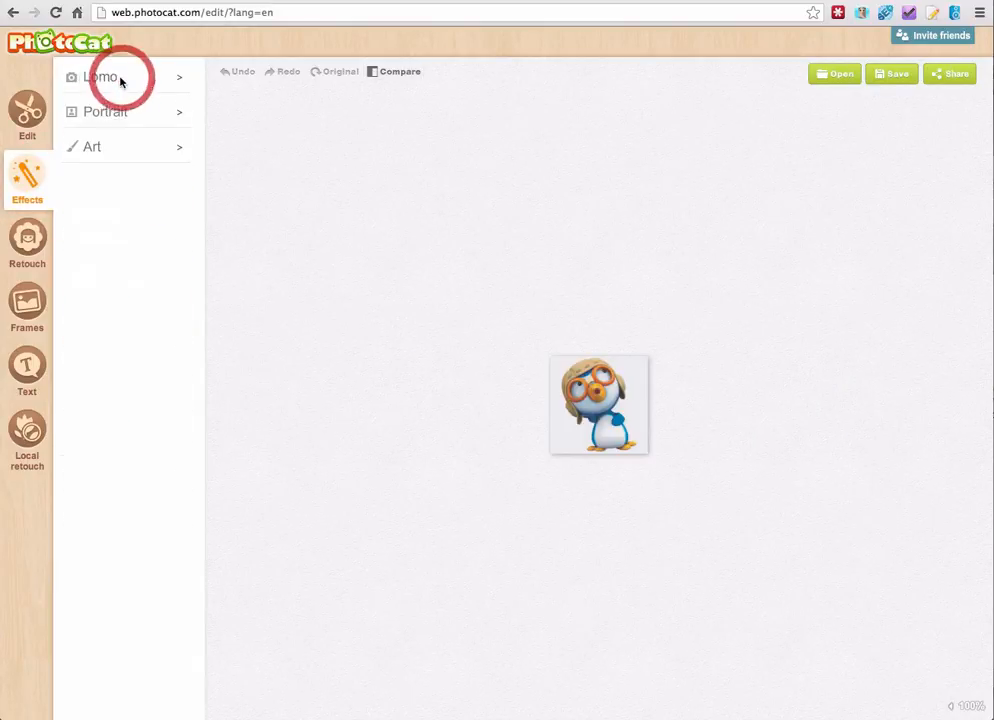
pyautogui.click(116, 107)
pyautogui.click(117, 107)
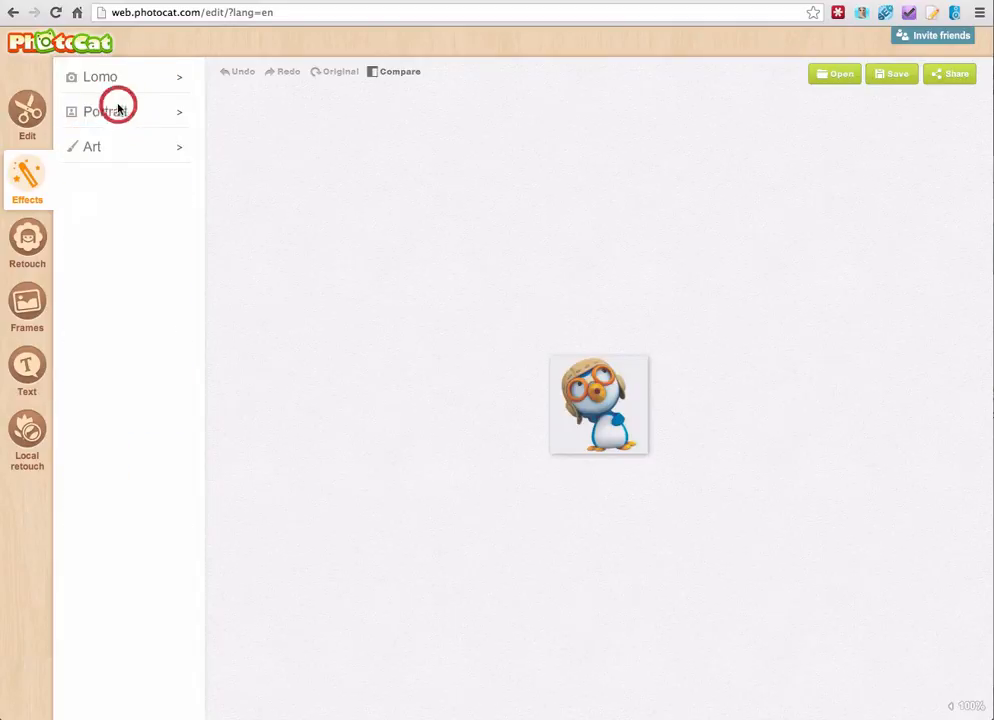
pyautogui.click(109, 148)
pyautogui.click(110, 148)
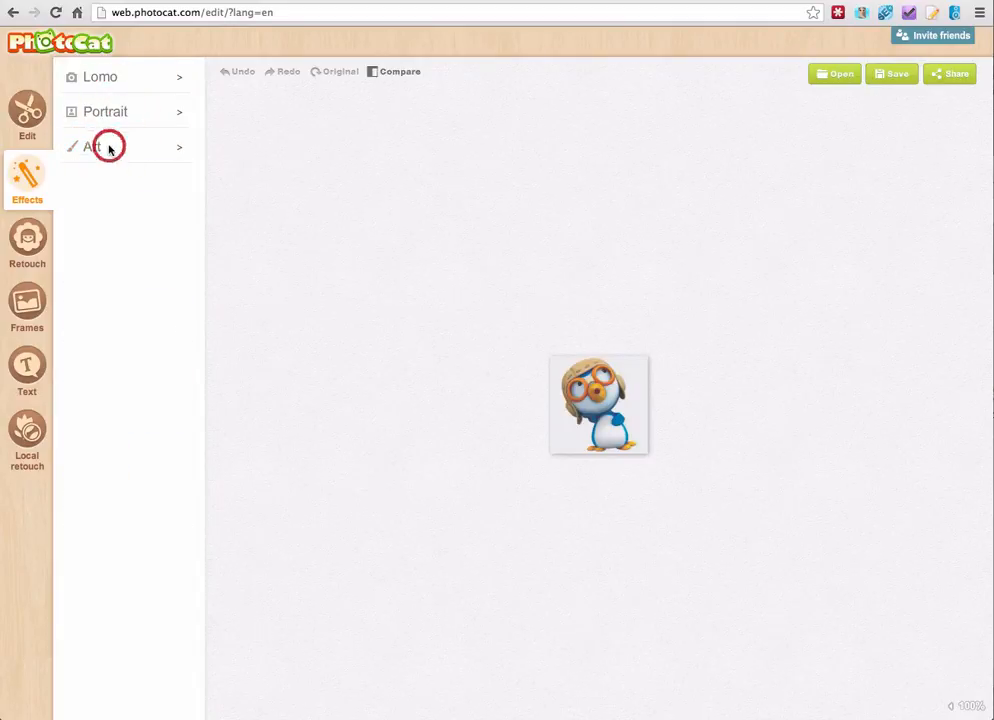
# - Dab the Spray tan retouch once on the penguin with the brush at size 60 and the lightest skin color
pyautogui.click(28, 240)
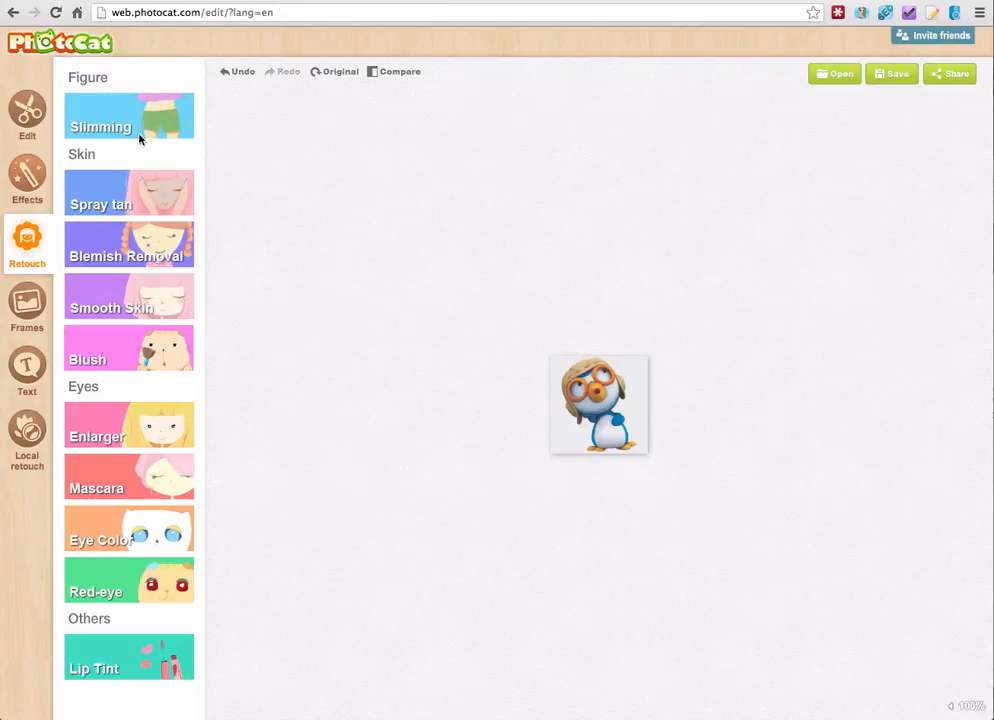
pyautogui.click(143, 187)
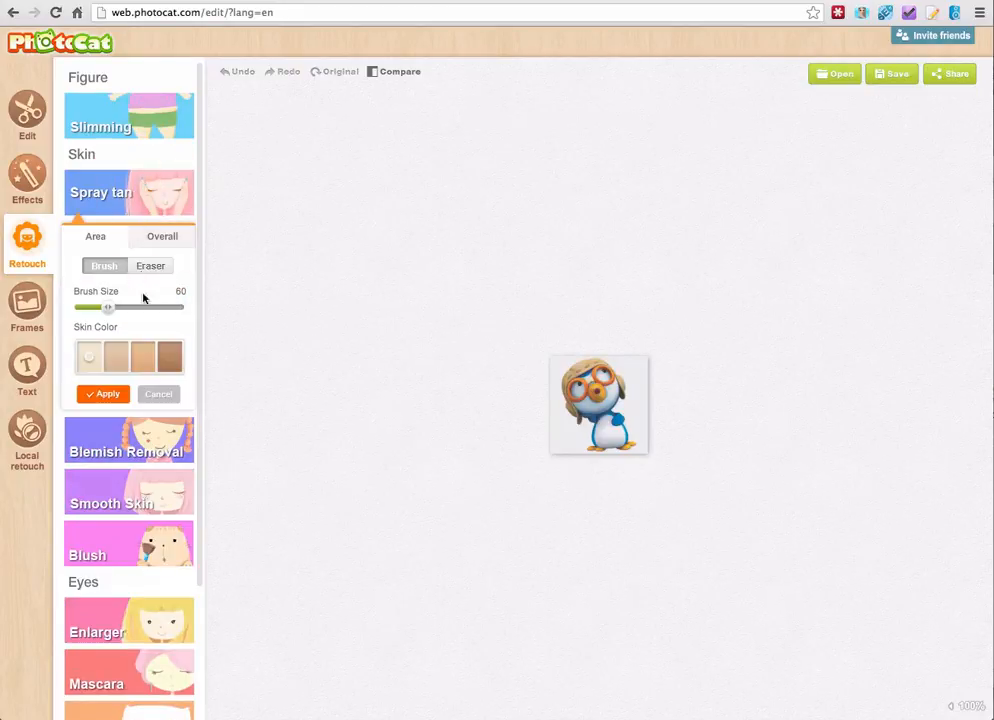
pyautogui.click(596, 422)
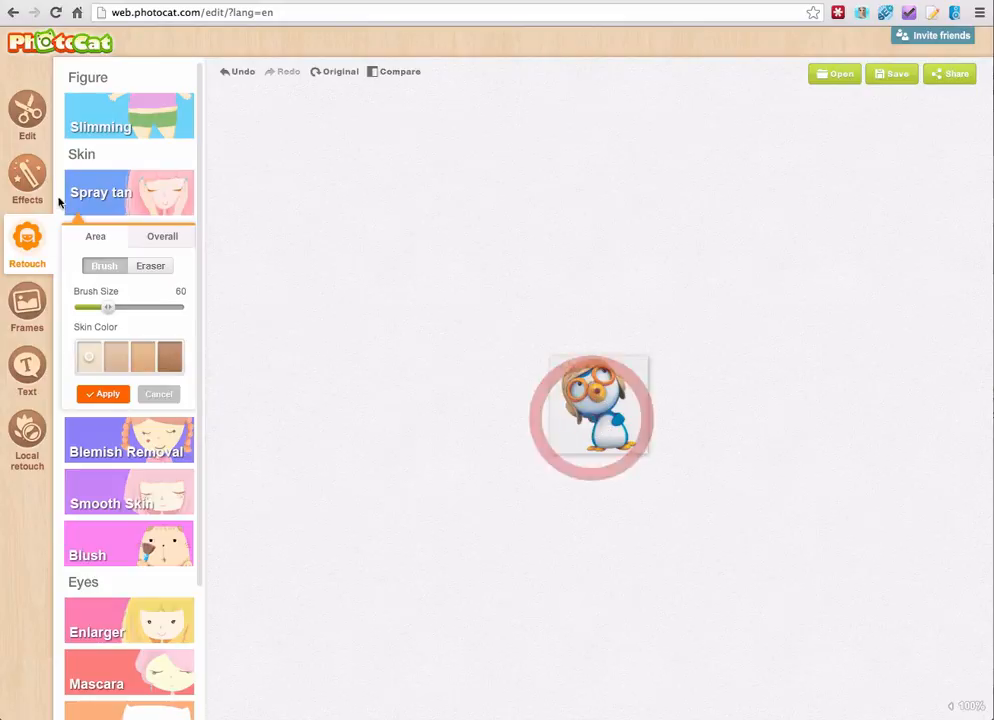
pyautogui.click(122, 197)
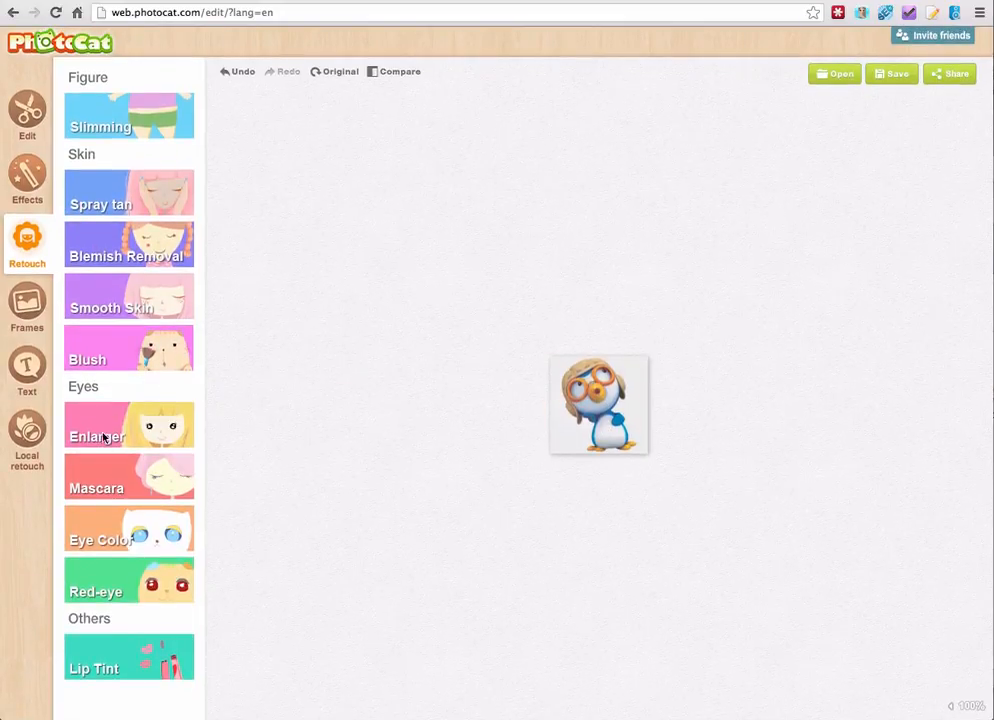
# - Enlarge both of the penguin's eyes using the Enlarger retouch with brush size 50 and intensity 15%
pyautogui.click(120, 434)
pyautogui.click(575, 385)
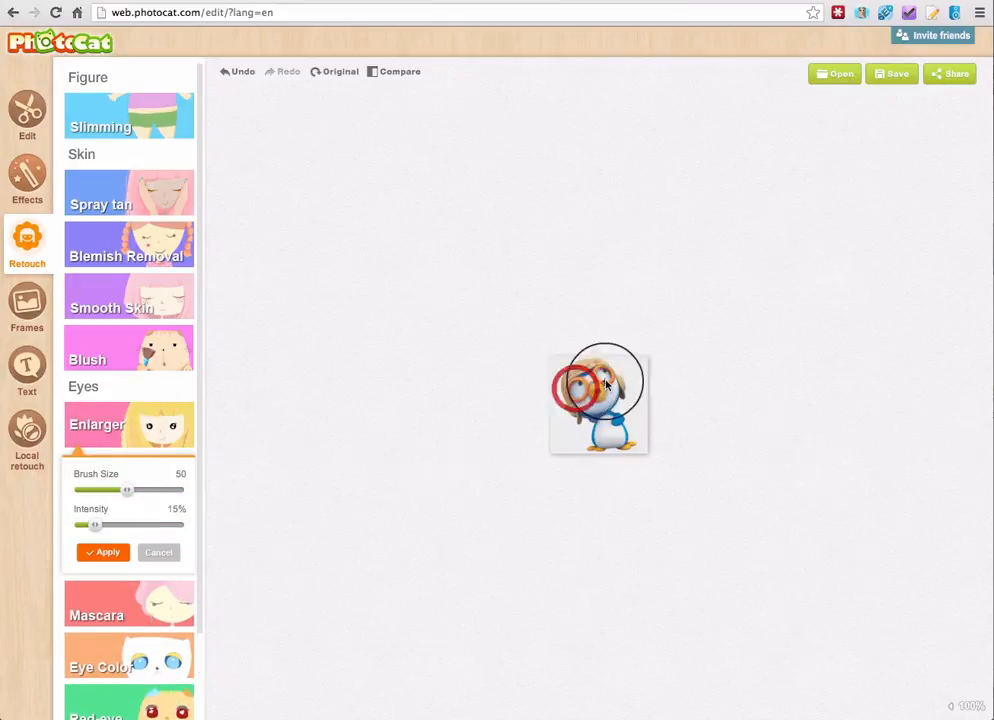
pyautogui.click(611, 378)
pyautogui.scroll(-1, 115, 506)
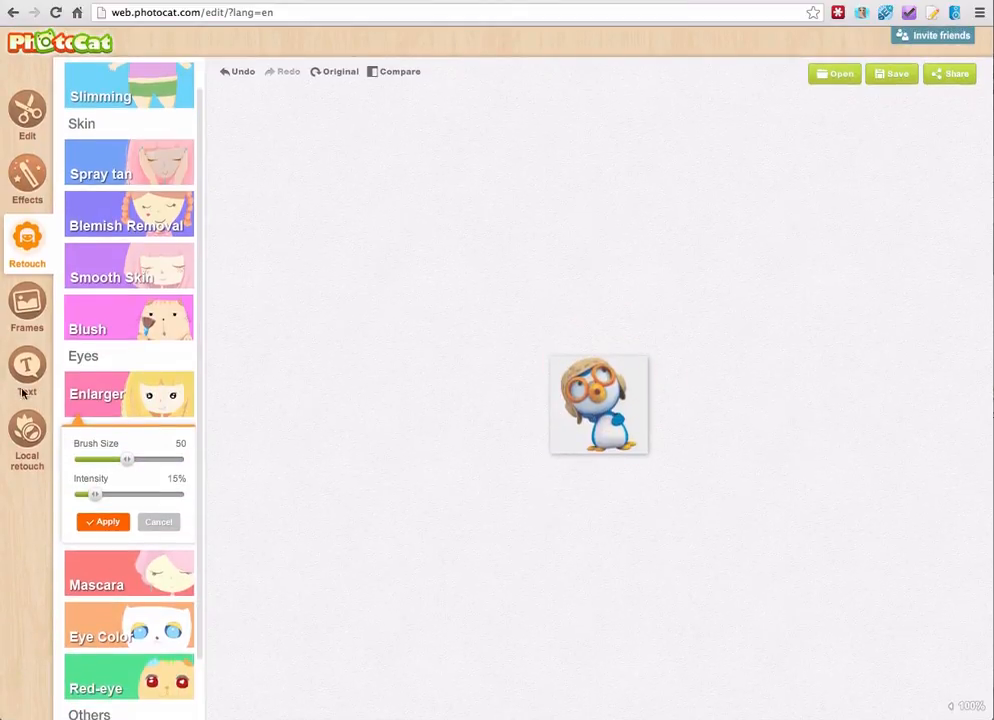
# - Try the paperclip frame from the hot Classic frames, replacing it with the plain thin white border
pyautogui.click(22, 308)
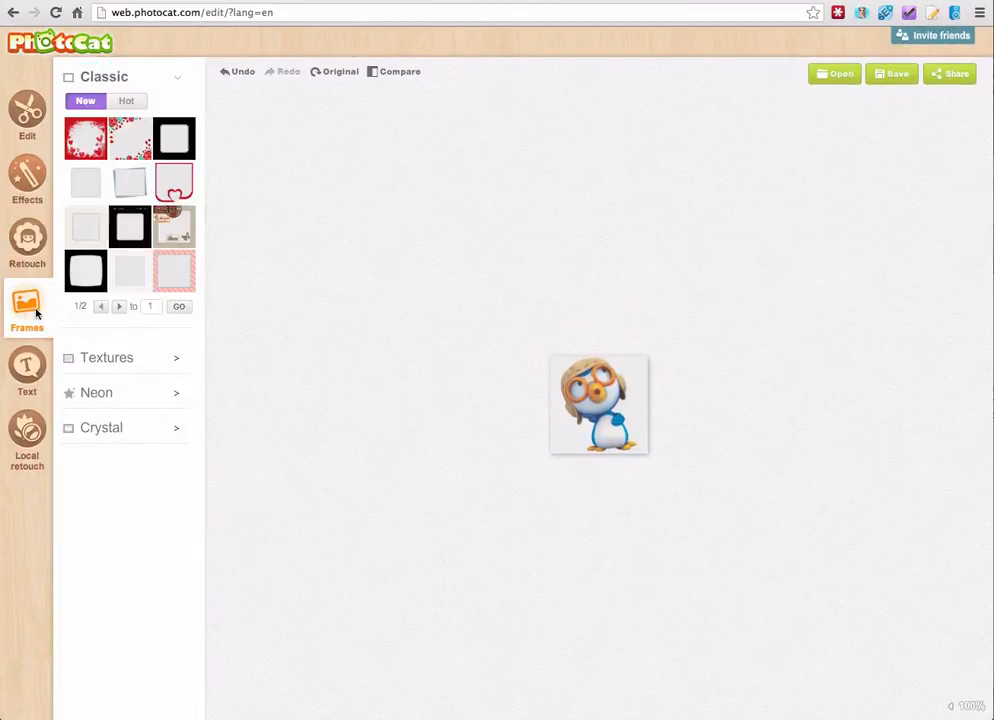
pyautogui.click(128, 100)
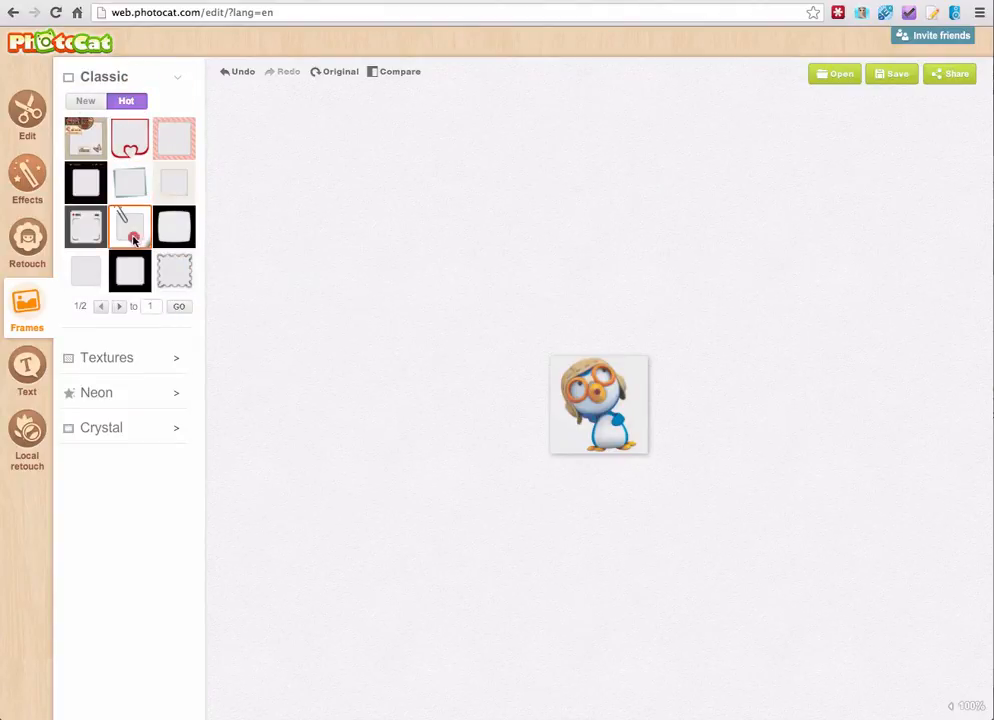
pyautogui.click(133, 240)
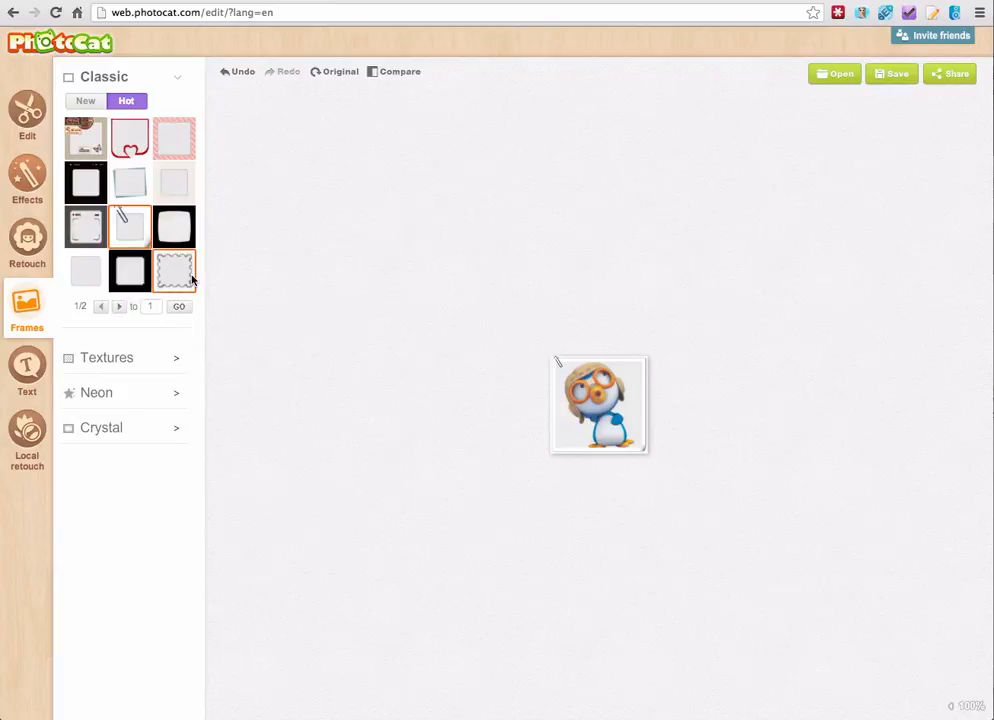
pyautogui.click(90, 270)
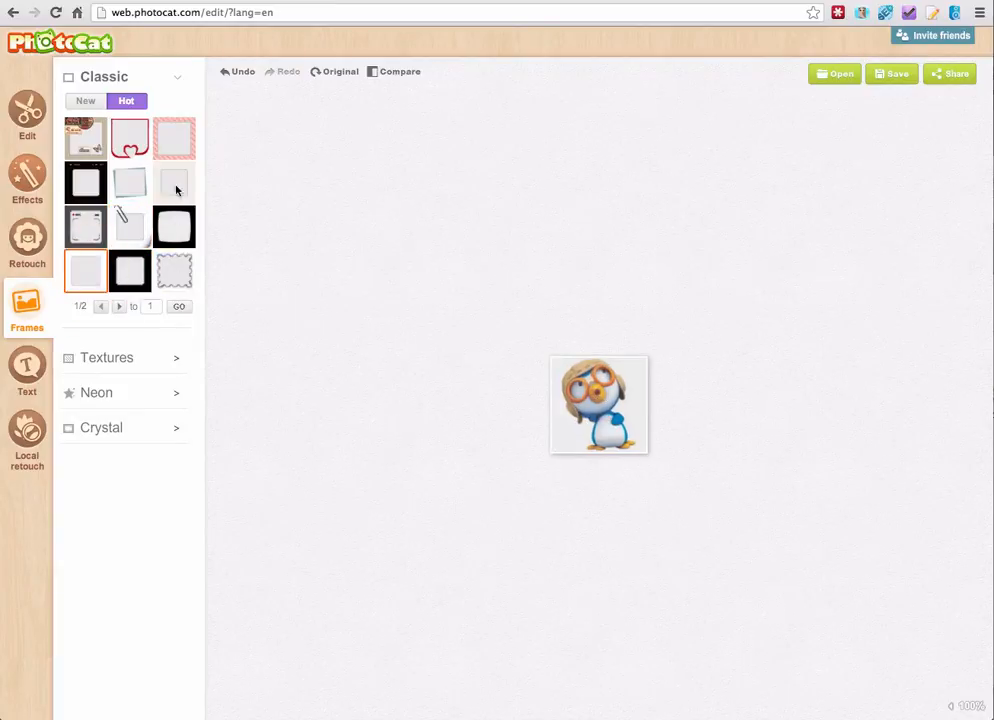
# - Browse the Textures, Neon and Crystal frame categories, trying the white knitted texture
pyautogui.click(128, 359)
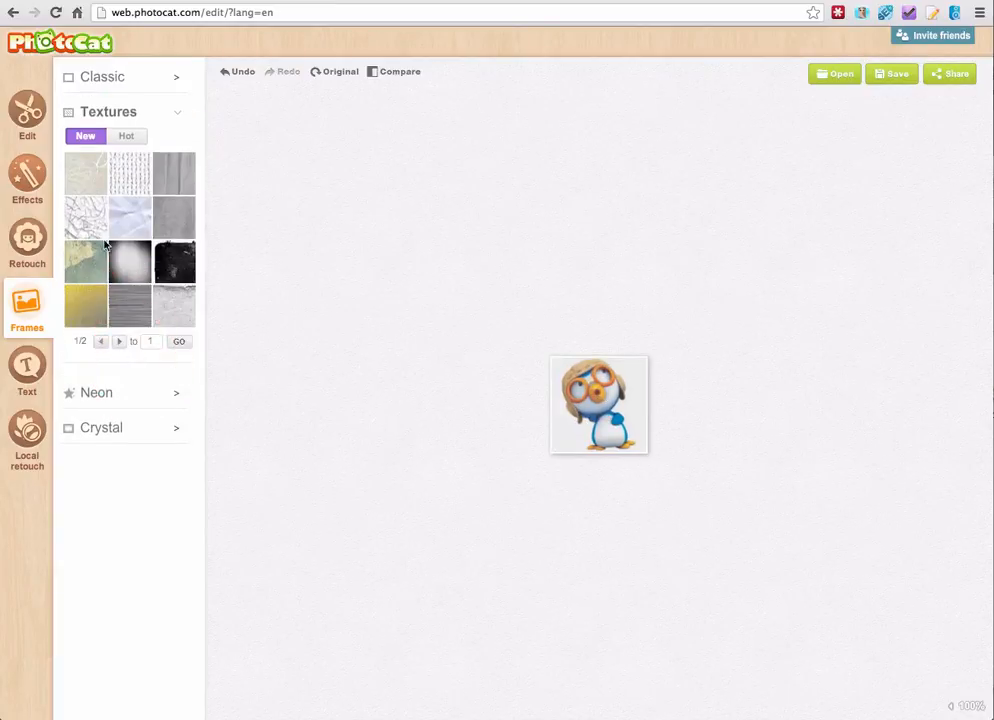
pyautogui.click(145, 168)
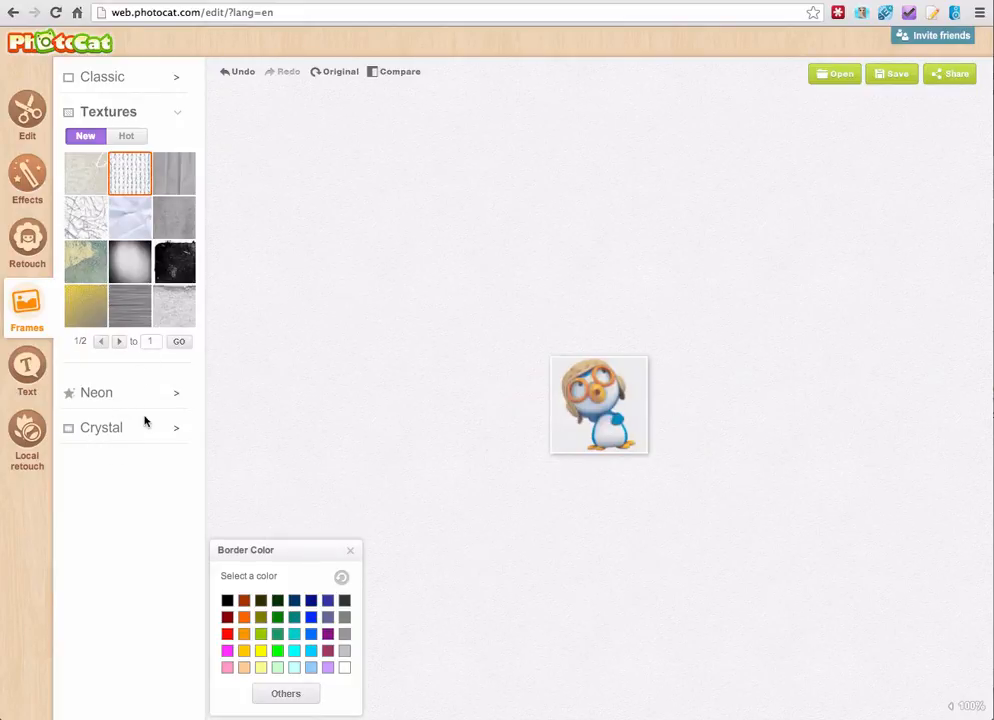
pyautogui.click(110, 394)
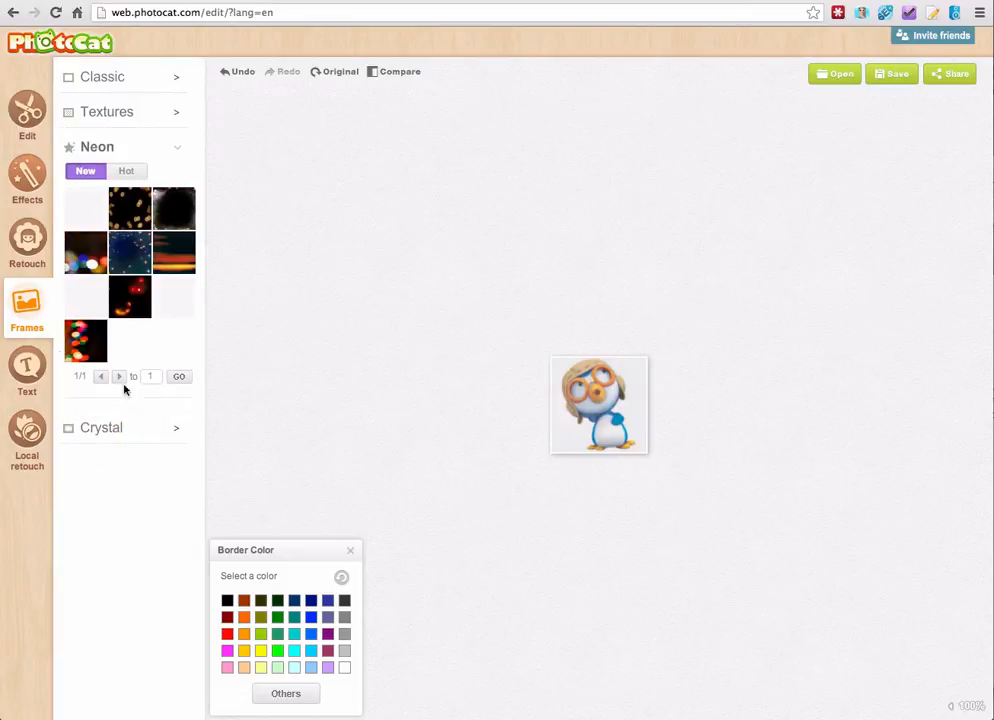
pyautogui.click(128, 428)
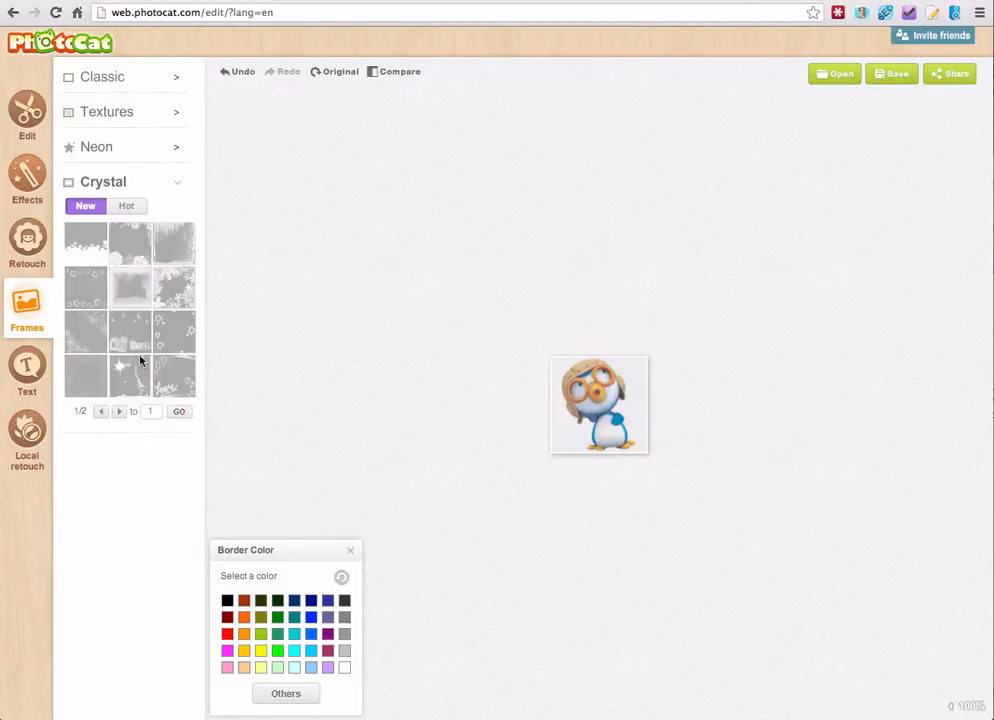
# - Add the blue heart speech bubble to the picture with the text "ffffffff"
pyautogui.click(29, 372)
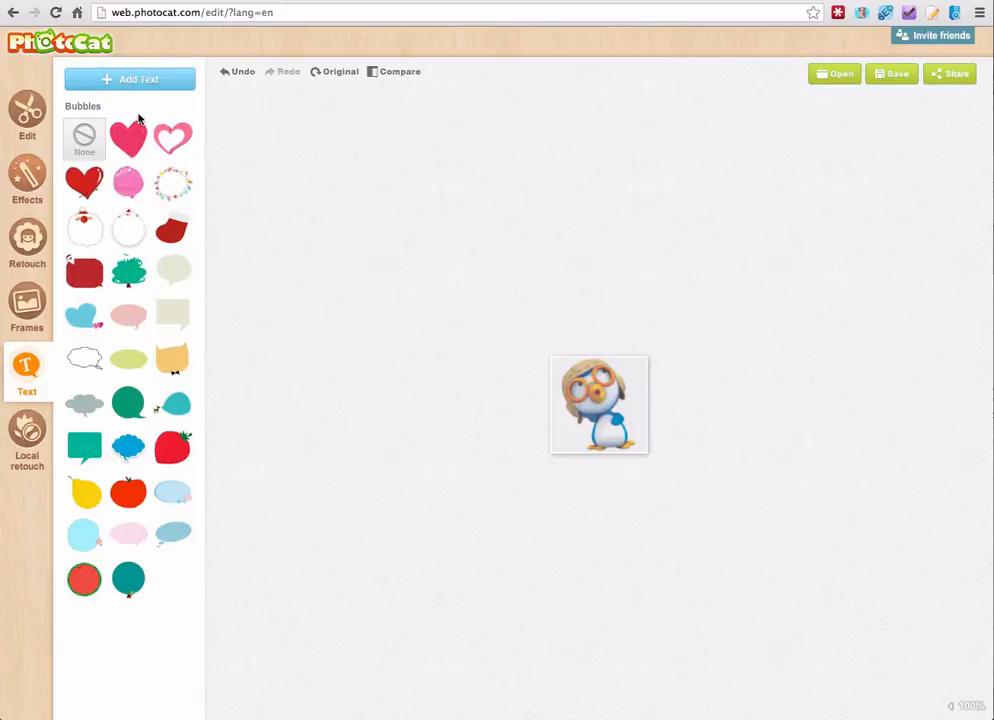
pyautogui.click(94, 322)
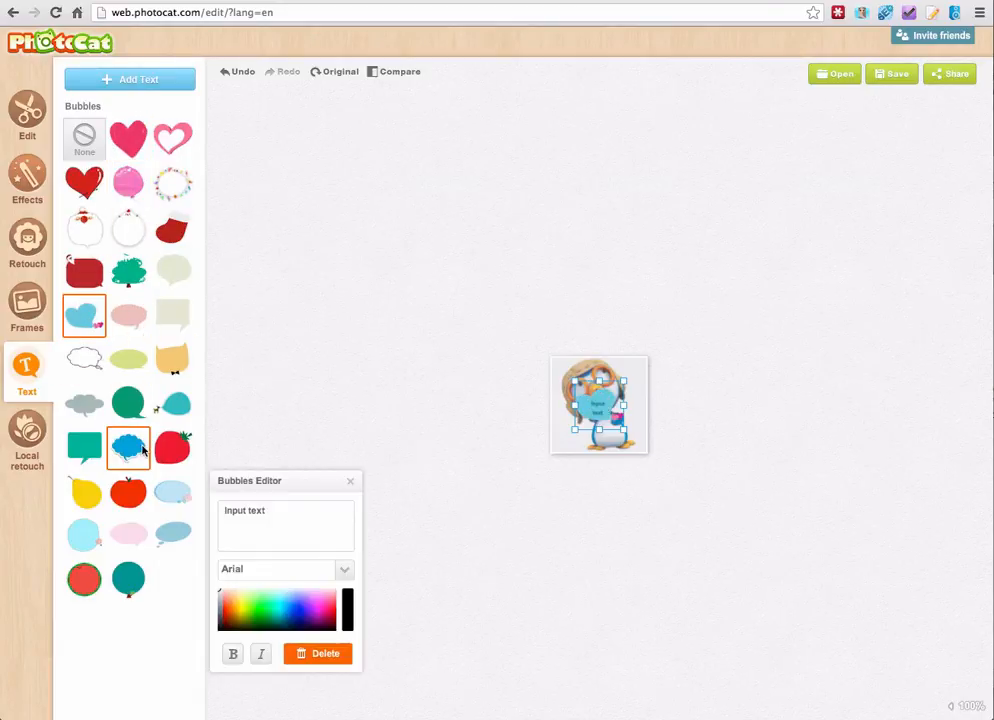
pyautogui.click(248, 531)
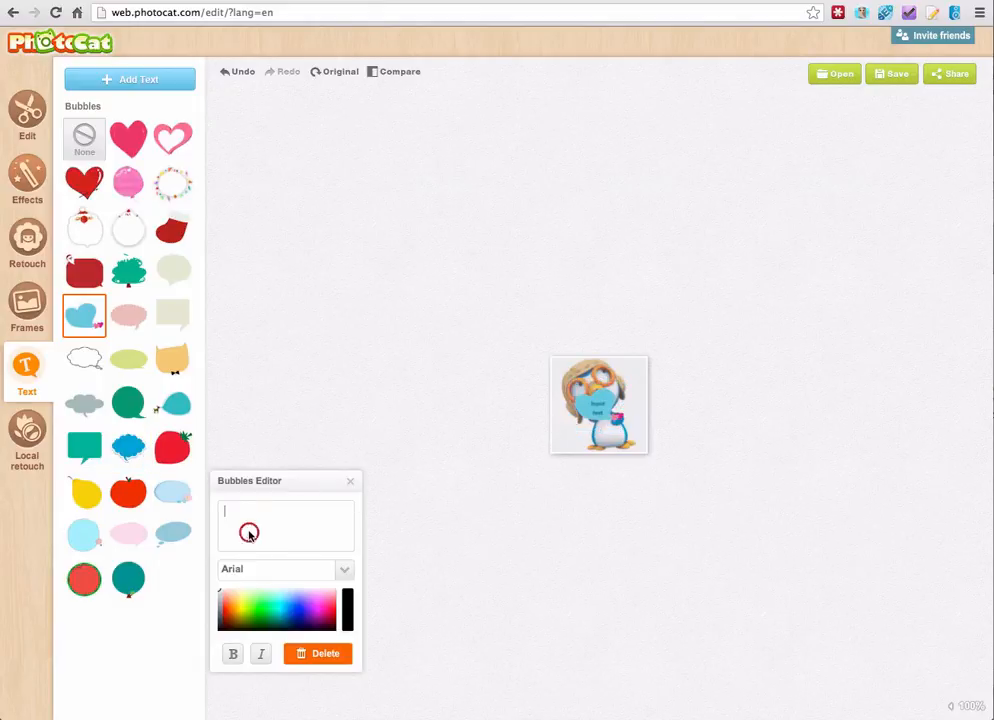
pyautogui.write('ffffffff')
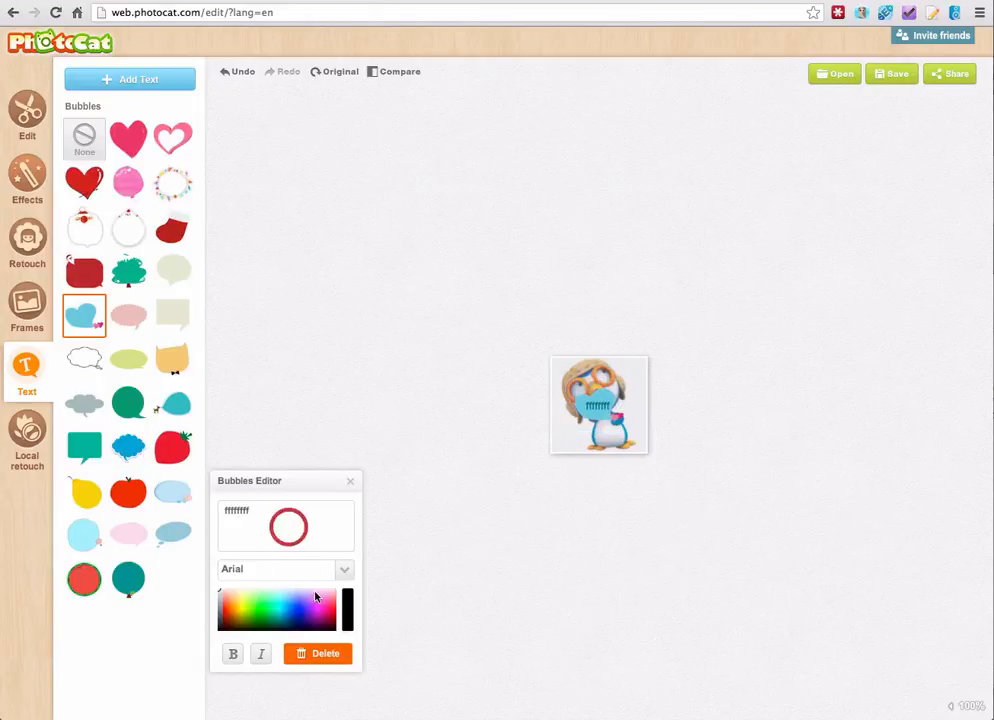
# - Look through the Blur, Color Splash and Adjust Color local retouch tools without applying any
pyautogui.click(29, 430)
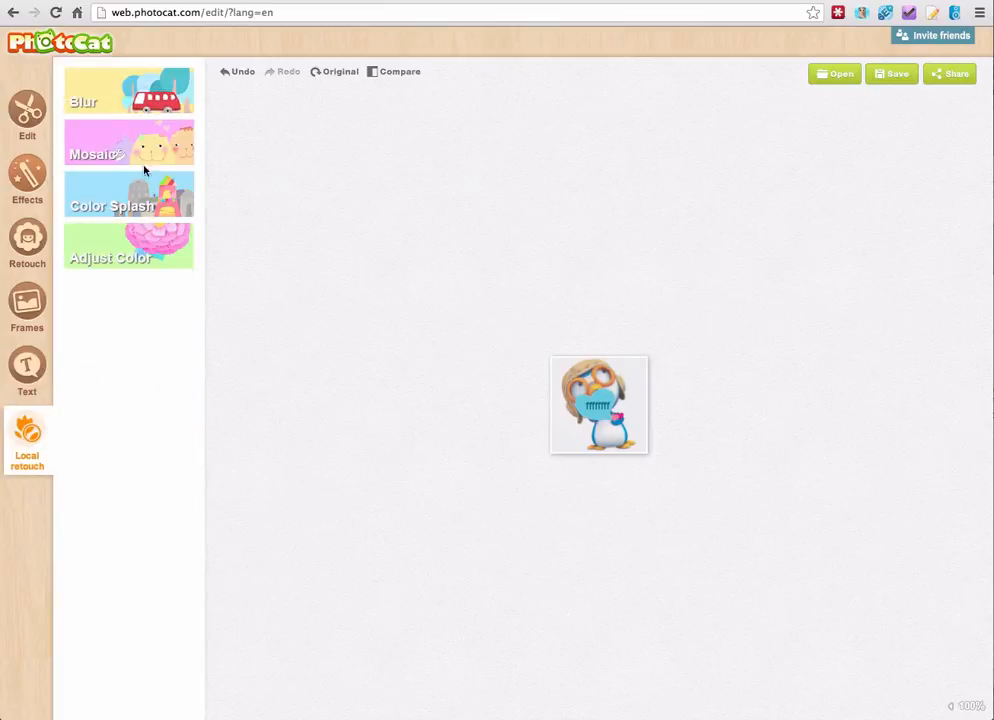
pyautogui.click(118, 148)
pyautogui.click(99, 101)
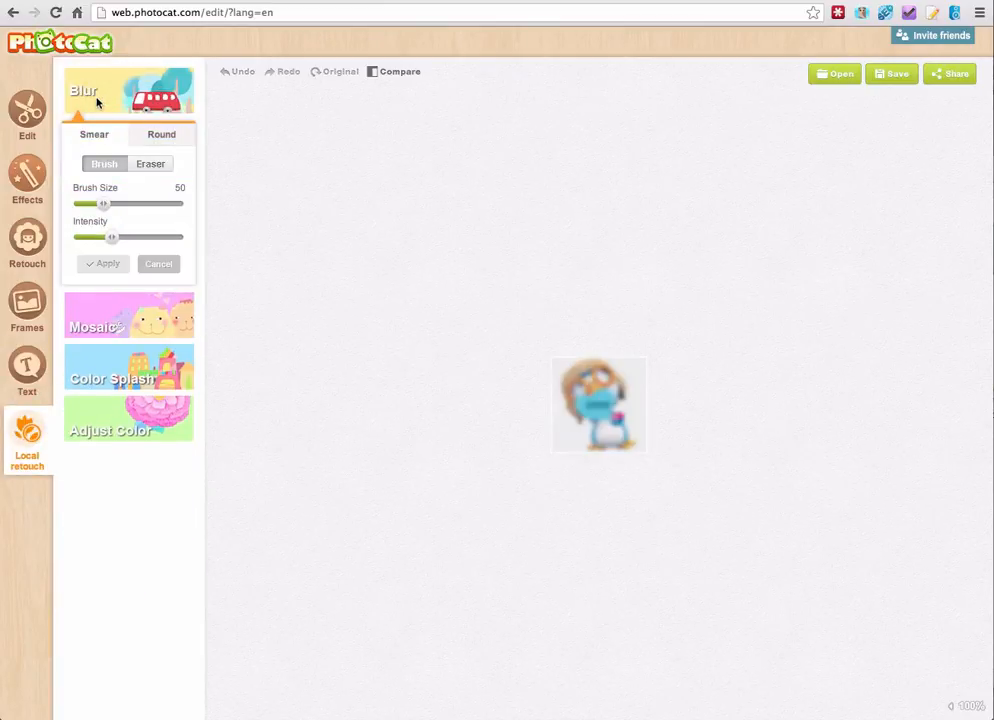
pyautogui.click(96, 375)
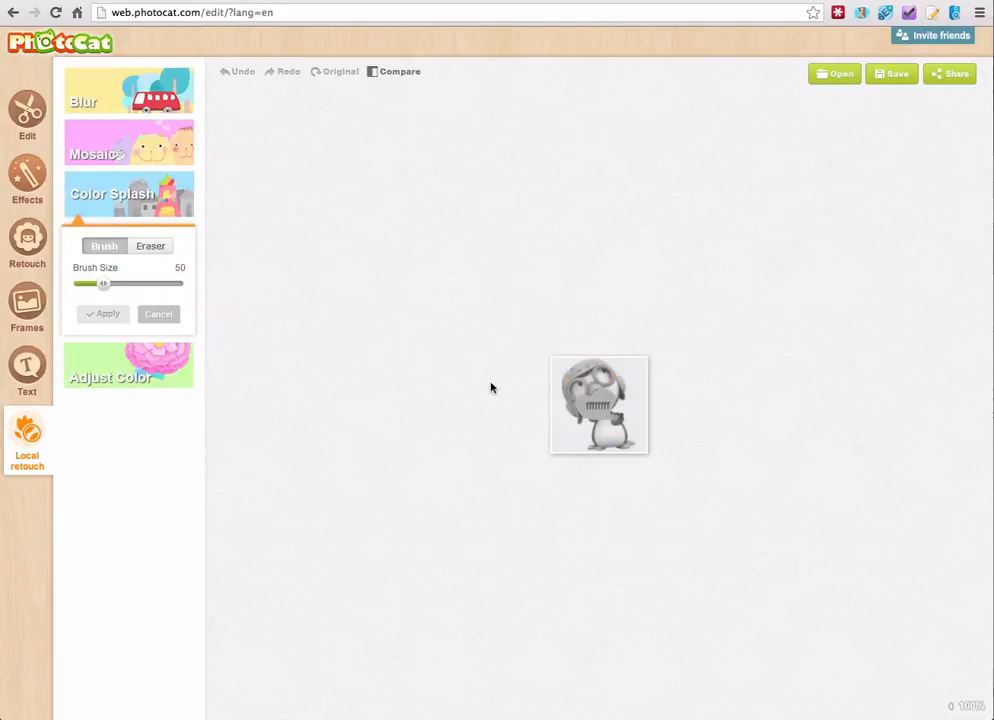
pyautogui.click(115, 360)
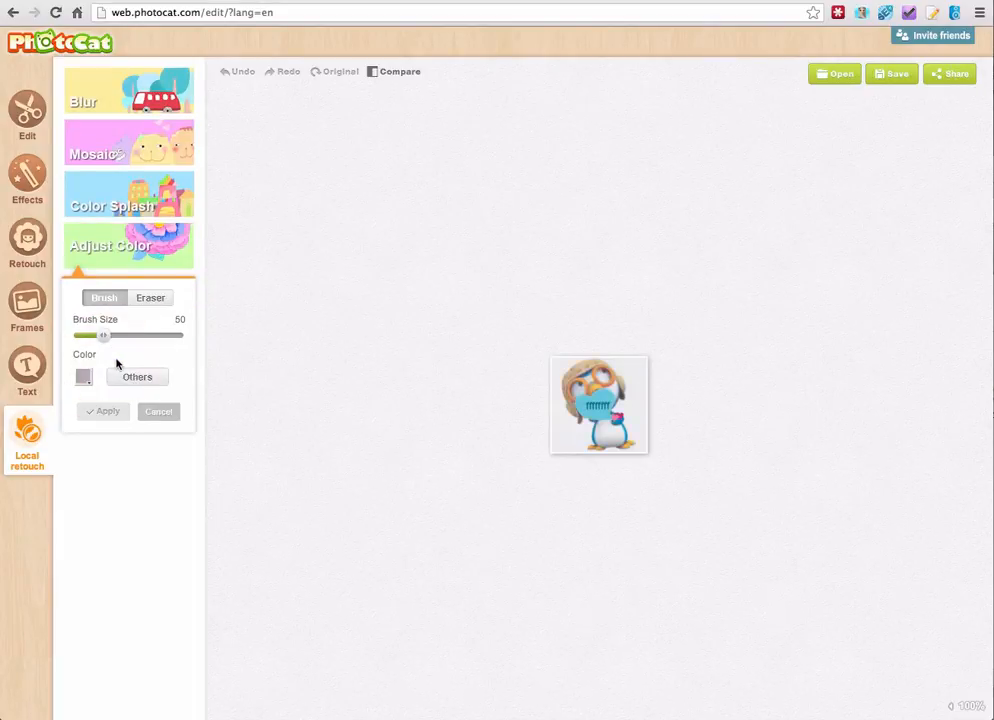
pyautogui.click(251, 85)
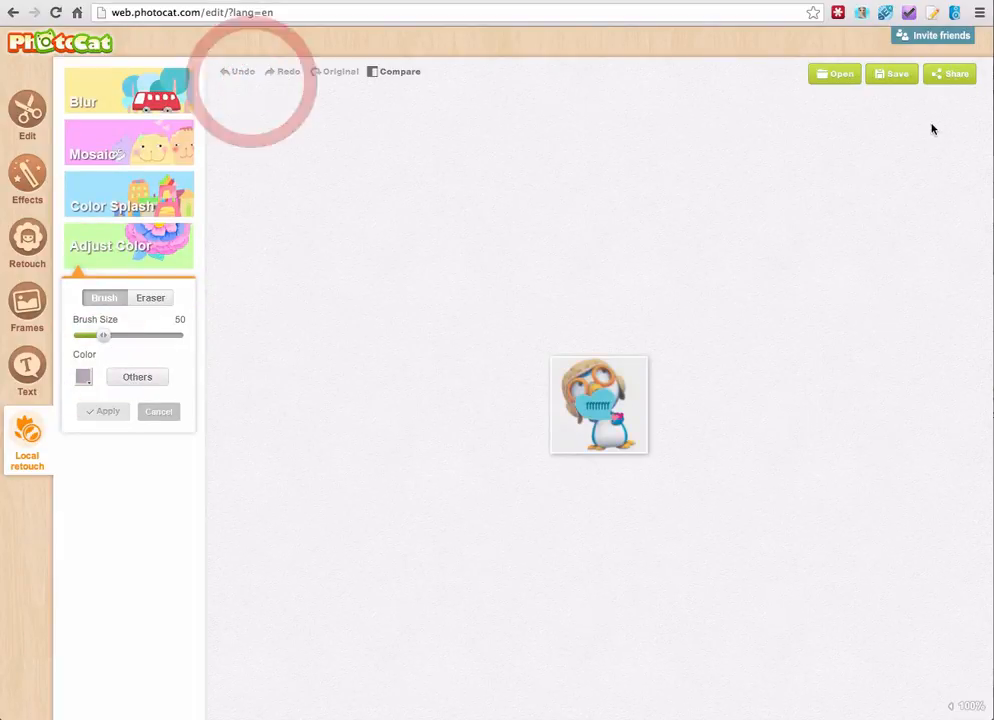
# - Explore the save options for file name, quality and file format, and close them without saving
pyautogui.click(895, 75)
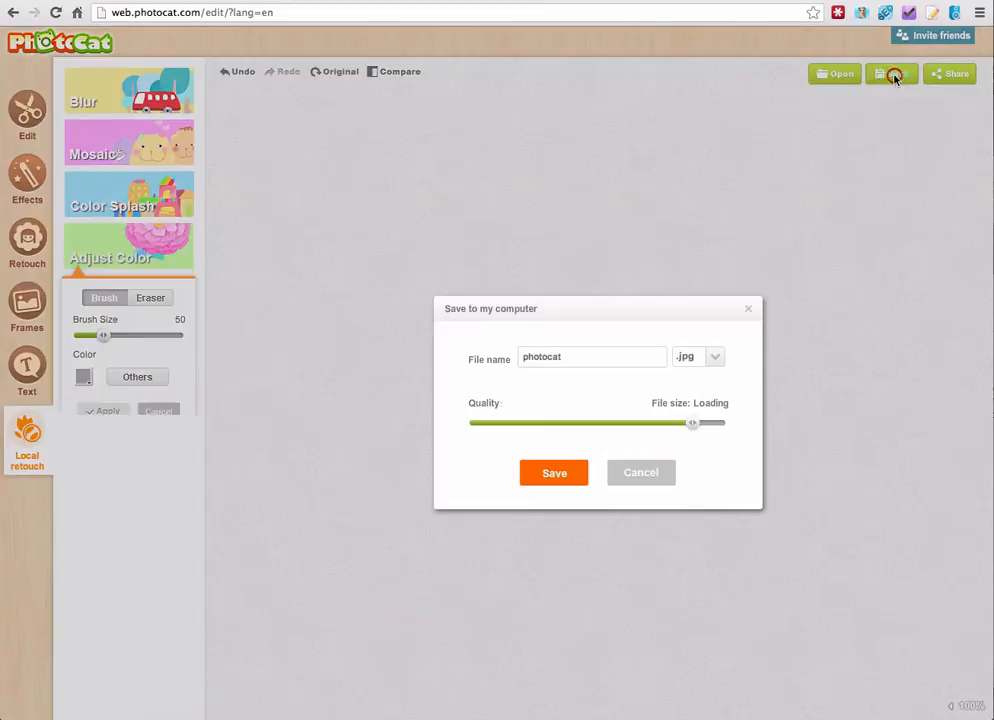
pyautogui.click(578, 365)
pyautogui.moveTo(690, 422); pyautogui.dragTo(663, 426)
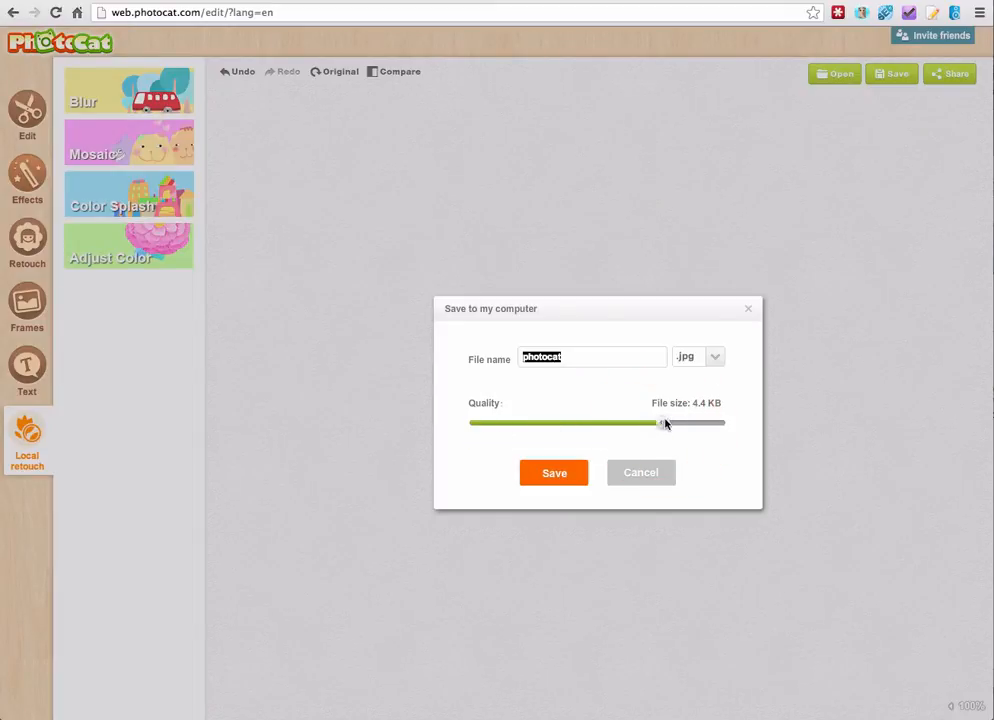
pyautogui.click(713, 358)
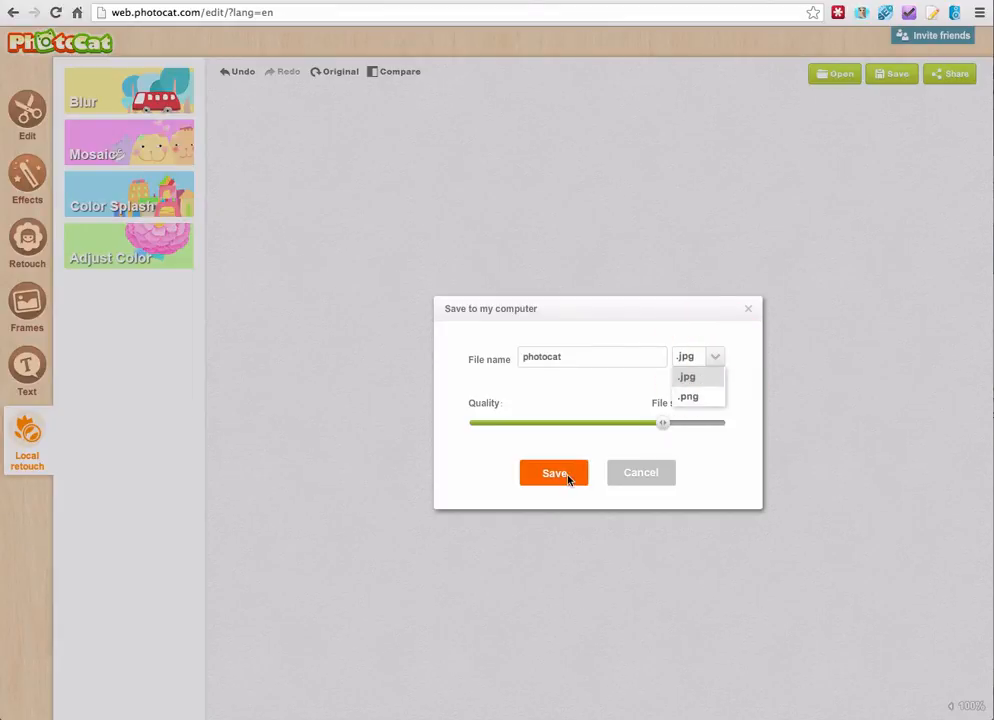
pyautogui.click(628, 474)
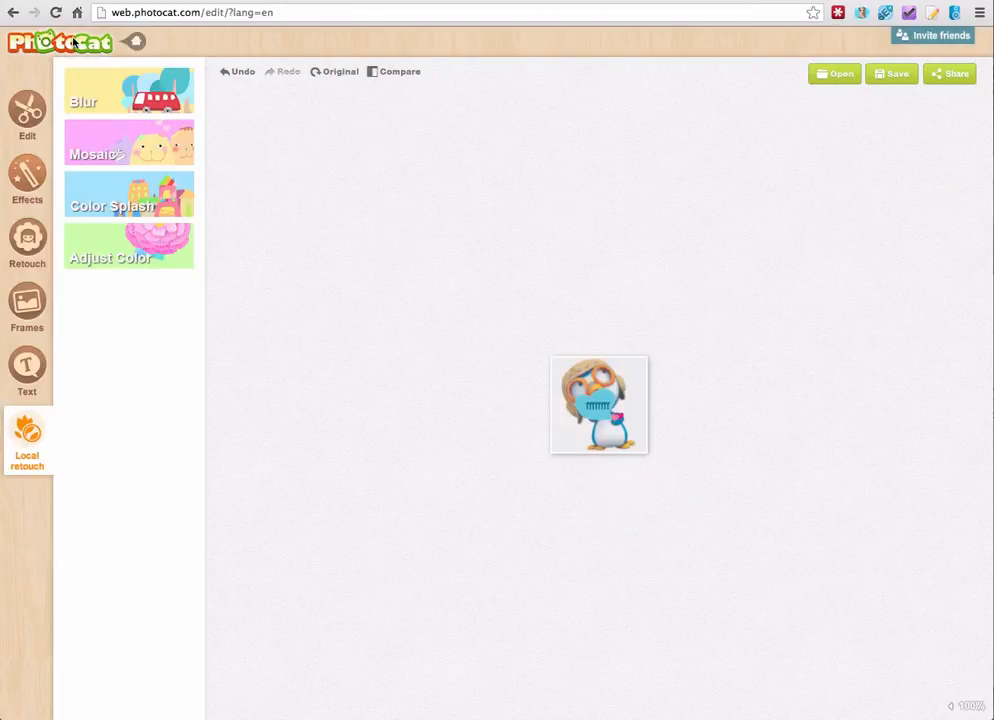
# - Leave the photo editor without saving and start creating a collage from the home page
pyautogui.click(133, 42)
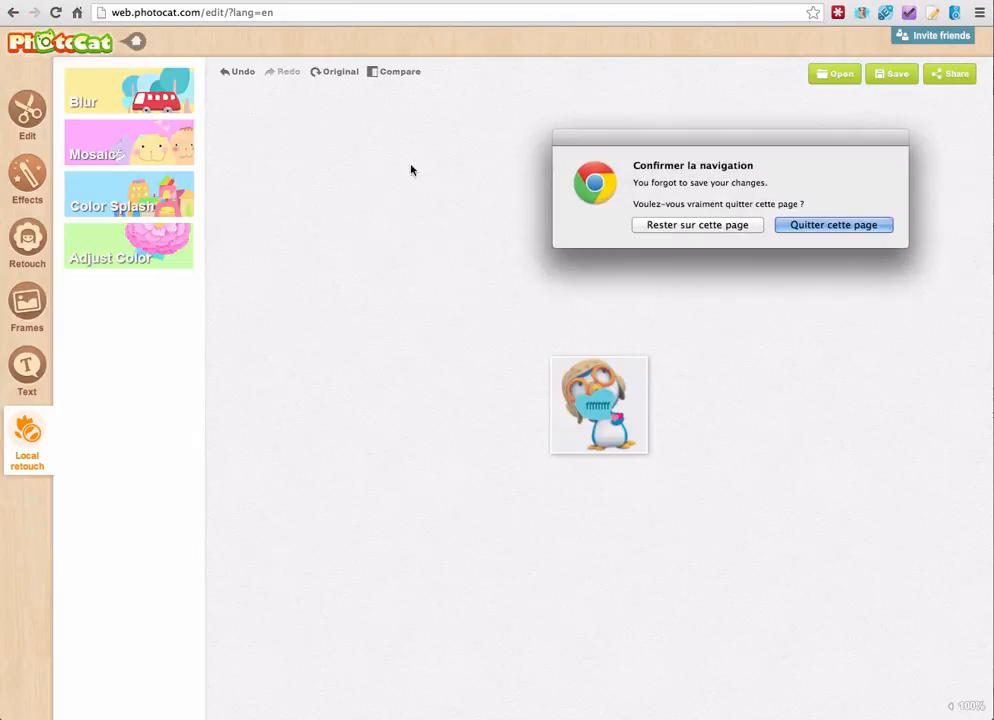
pyautogui.click(806, 226)
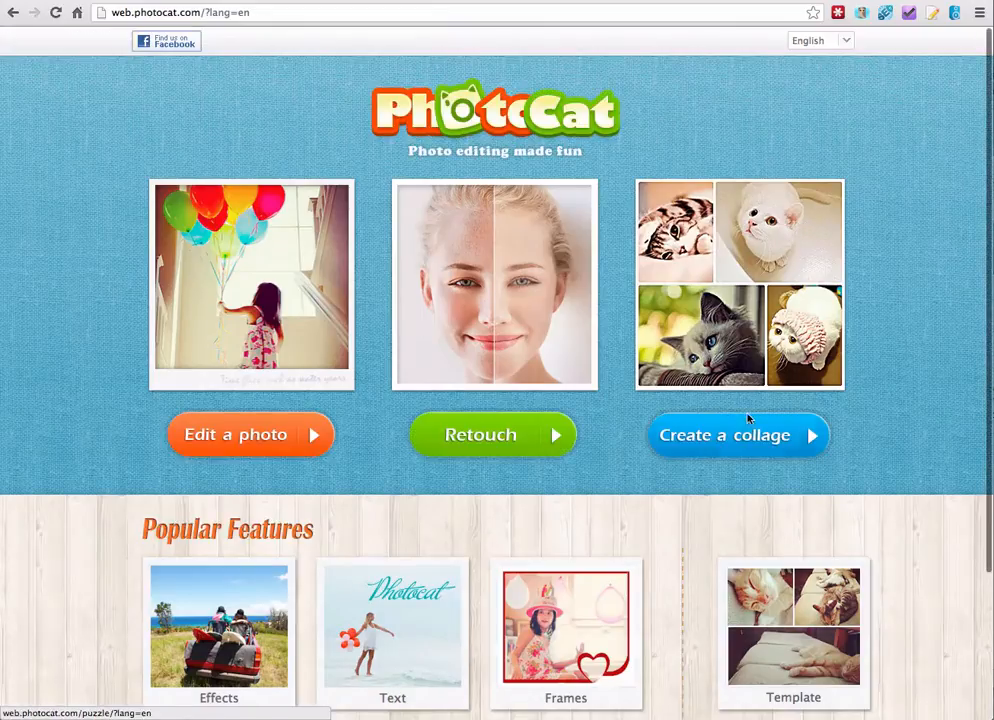
pyautogui.click(732, 435)
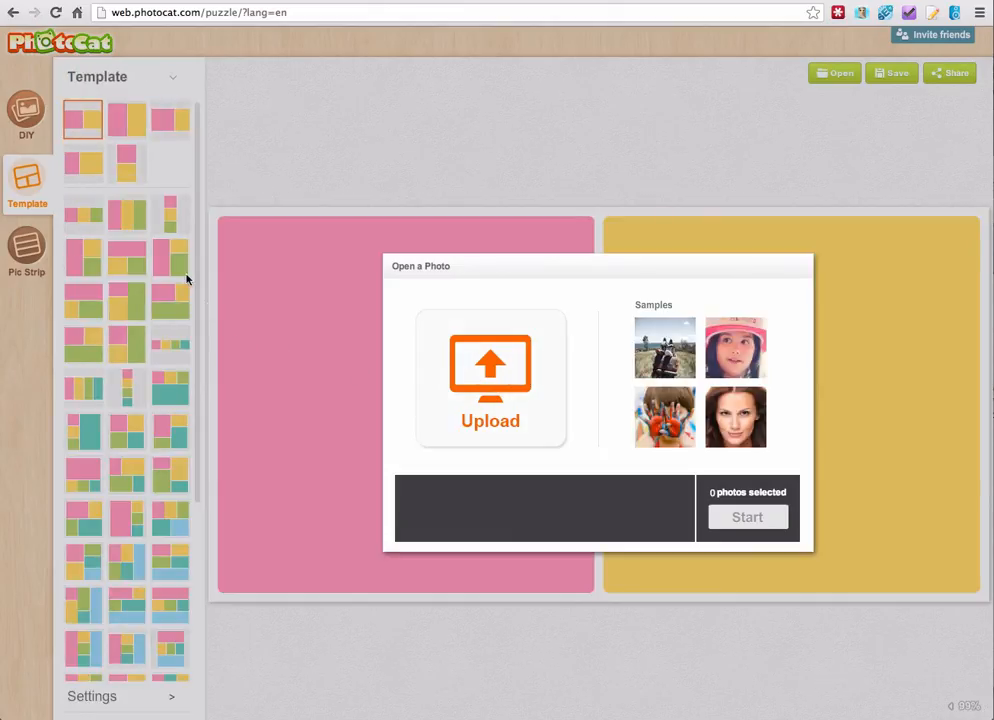
# - Upload icon-tuto.jpg, ADW-long.png and icon adw.jpg from the Bureau folder and start the collage with them
pyautogui.click(500, 362)
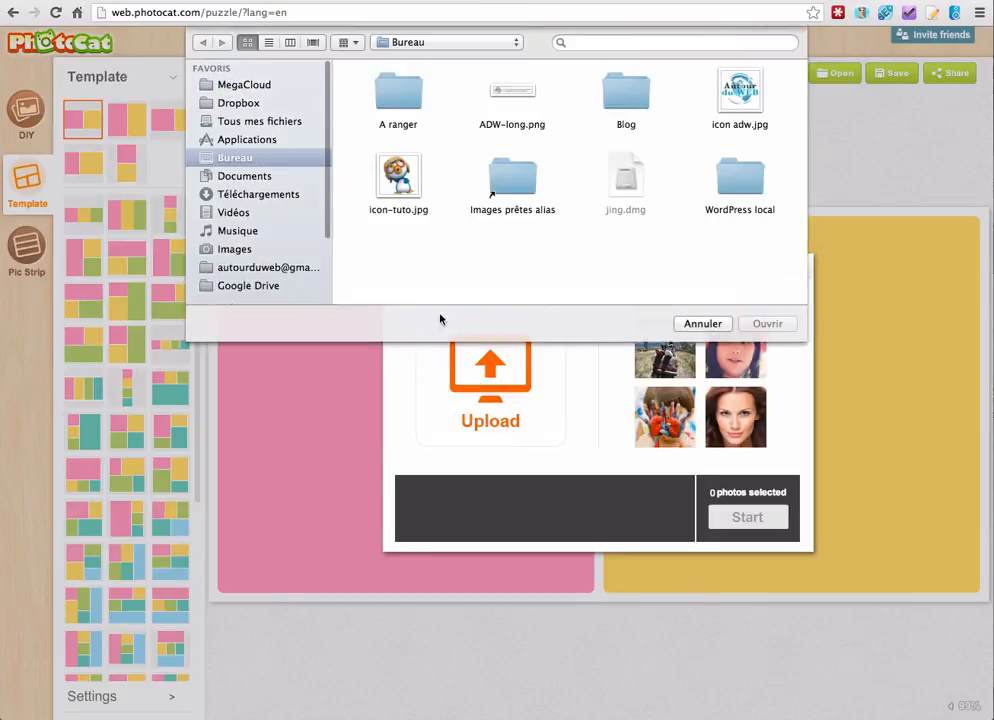
pyautogui.click(399, 172)
pyautogui.keyDown('super'); pyautogui.click(515, 92); pyautogui.keyUp('super')
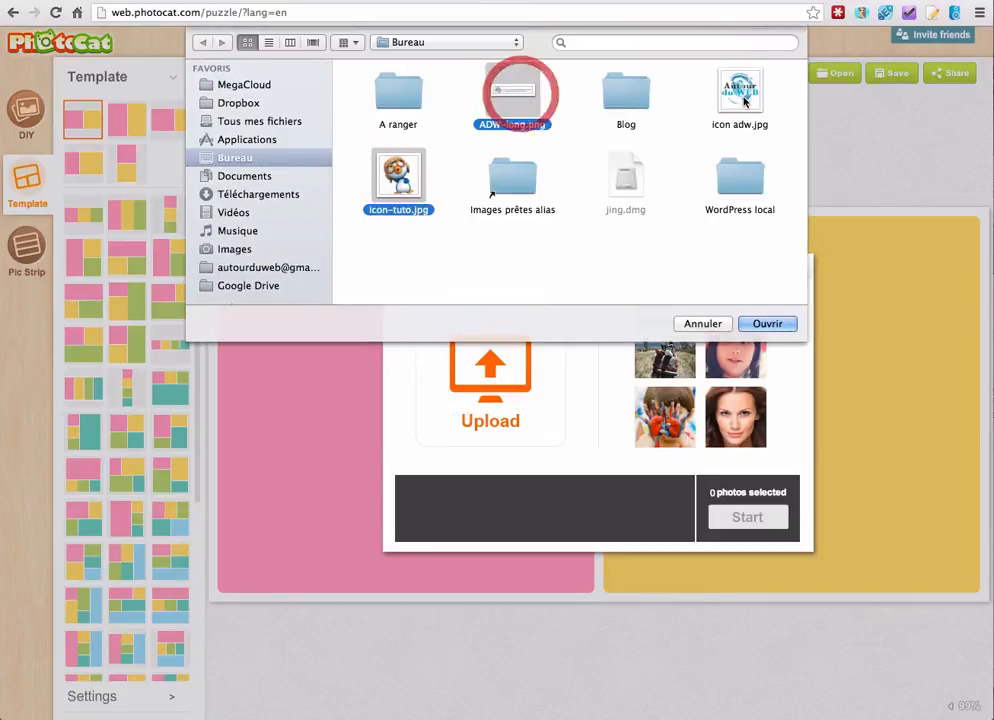
pyautogui.keyDown('super'); pyautogui.click(761, 100); pyautogui.keyUp('super')
pyautogui.click(770, 324)
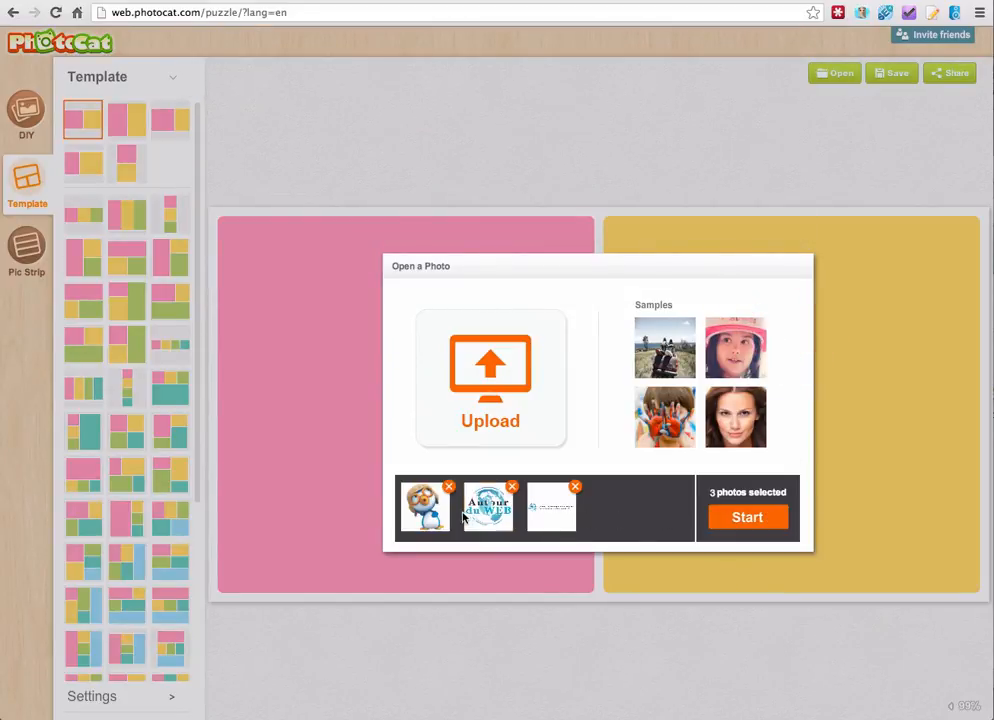
pyautogui.click(771, 515)
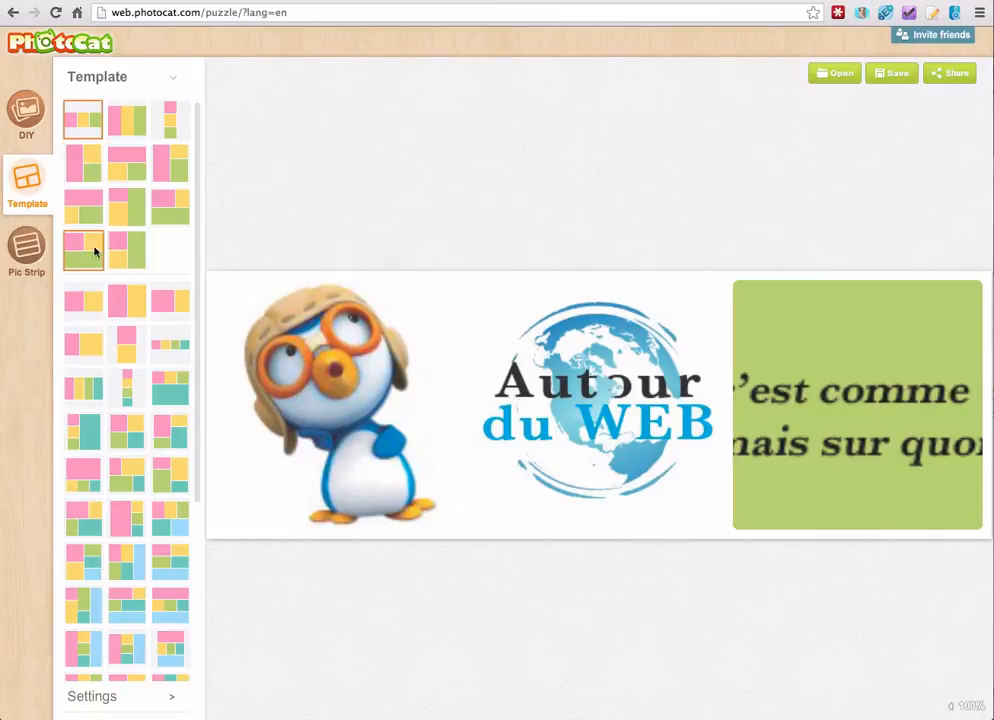
# - Try a three-cell, two four-cell and a seven-cell template on the collage
pyautogui.click(115, 216)
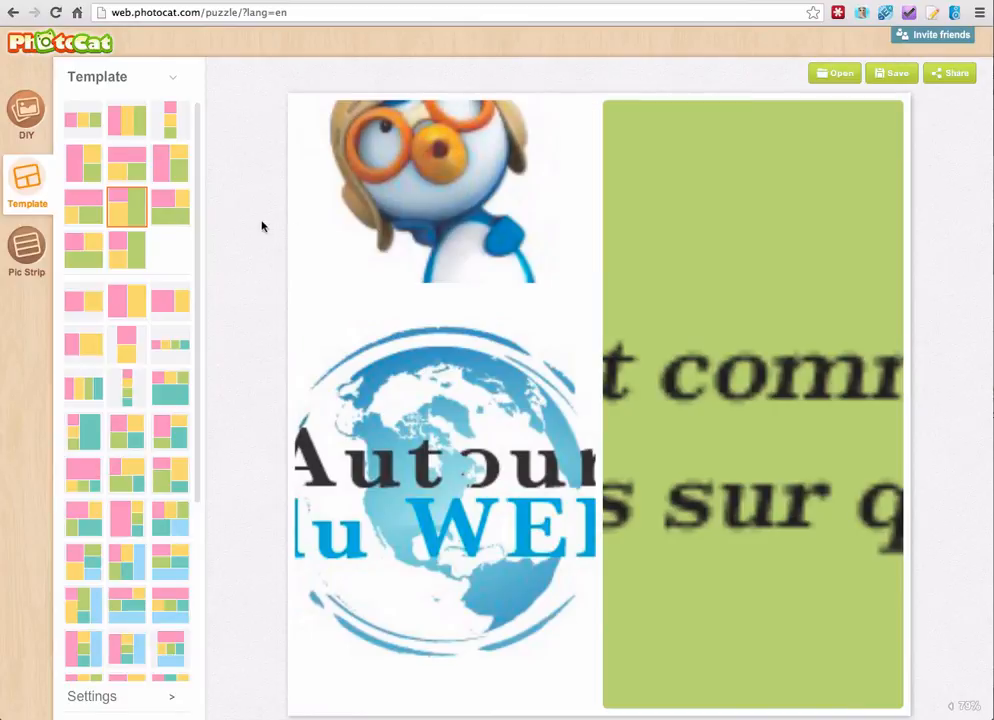
pyautogui.click(84, 387)
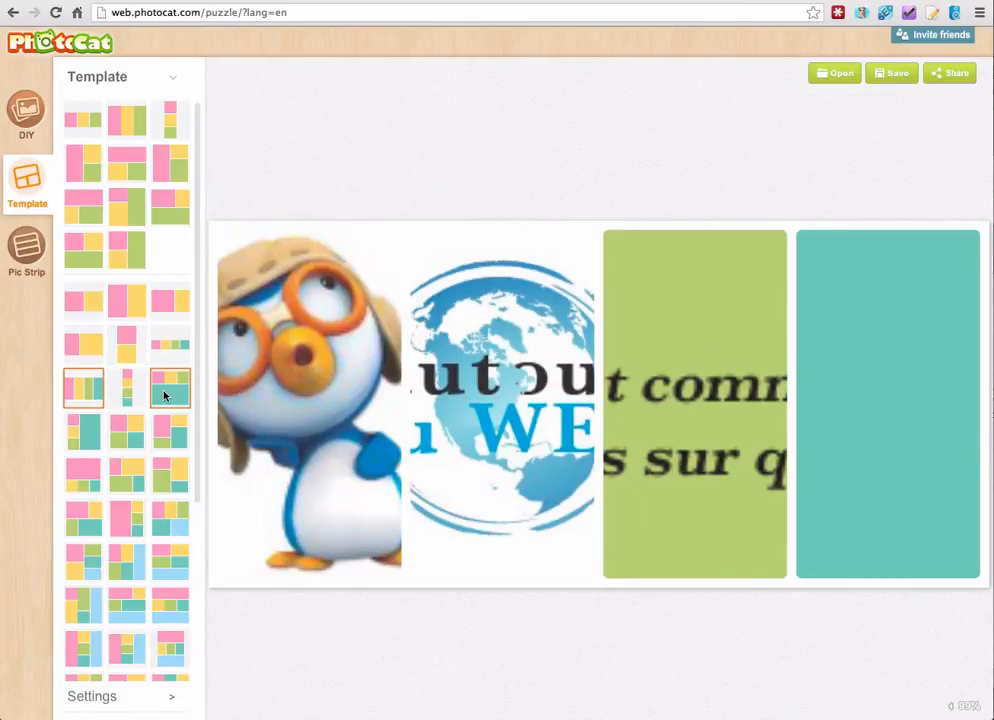
pyautogui.click(164, 395)
pyautogui.scroll(-3, 164, 395)
pyautogui.scroll(-2, 164, 395)
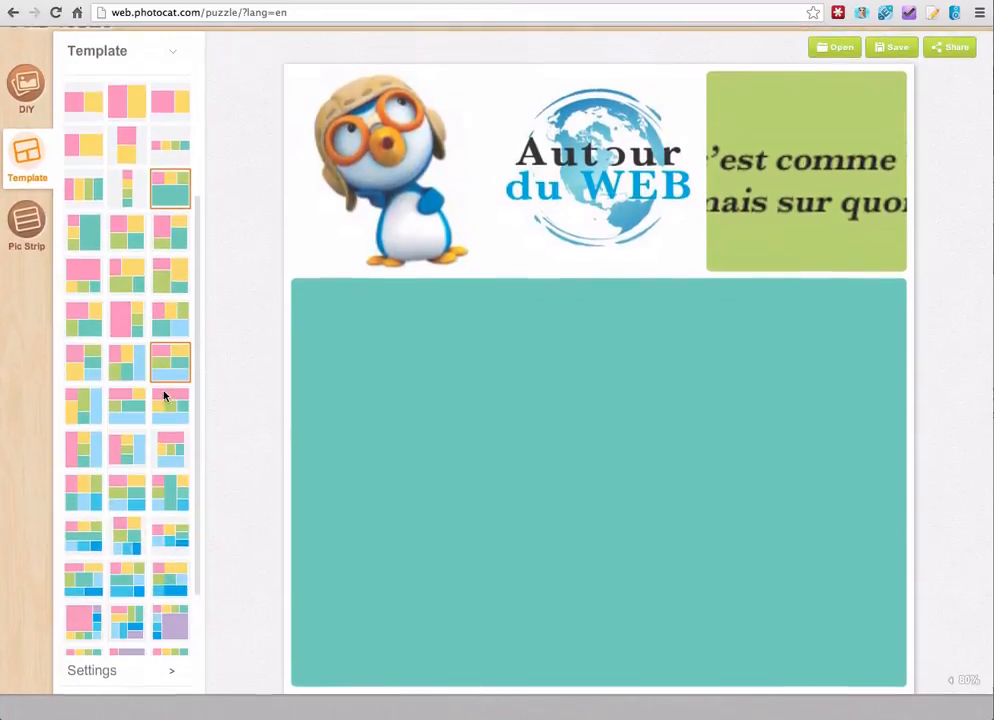
pyautogui.click(127, 563)
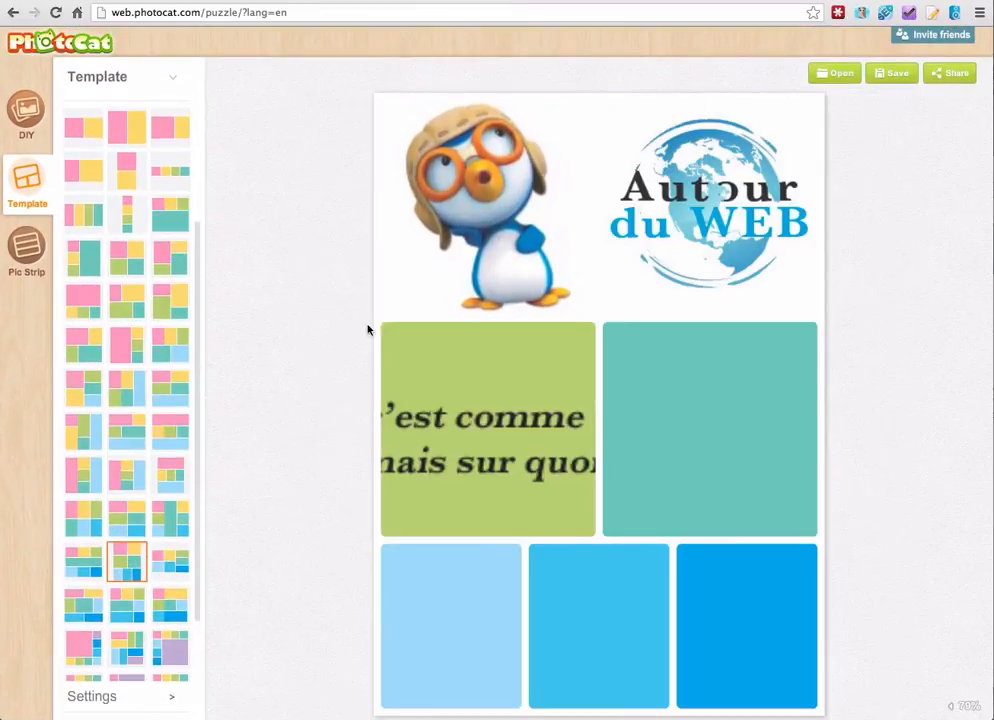
# - Switch the collage to the free DIY layout, and move the penguin photo lower with a rotation of -36°
pyautogui.click(30, 112)
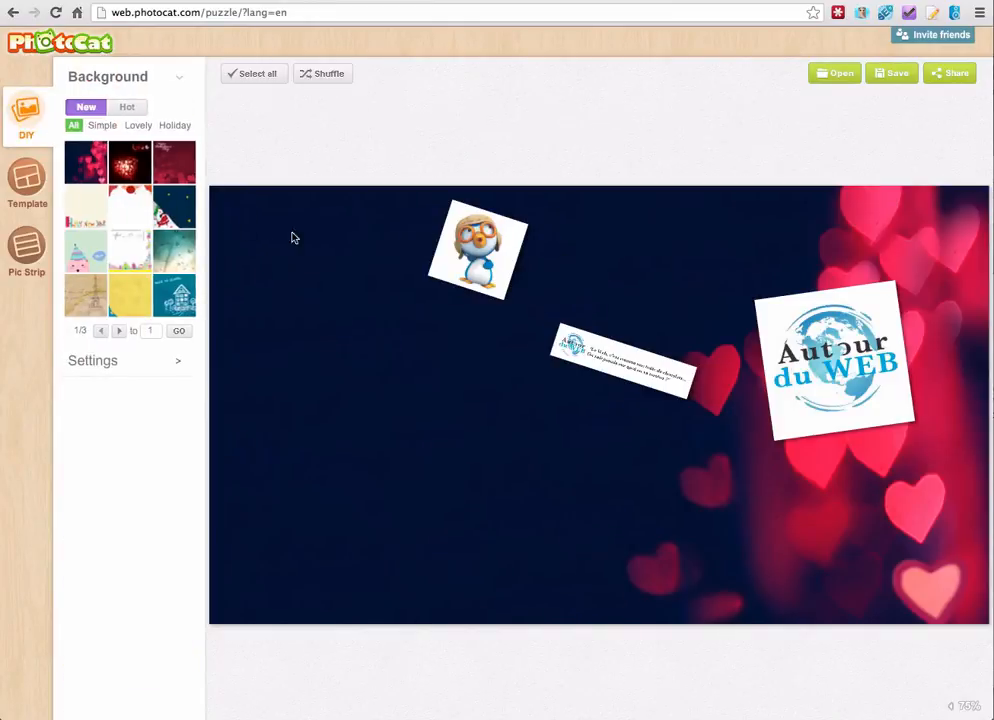
pyautogui.moveTo(475, 260); pyautogui.dragTo(426, 514)
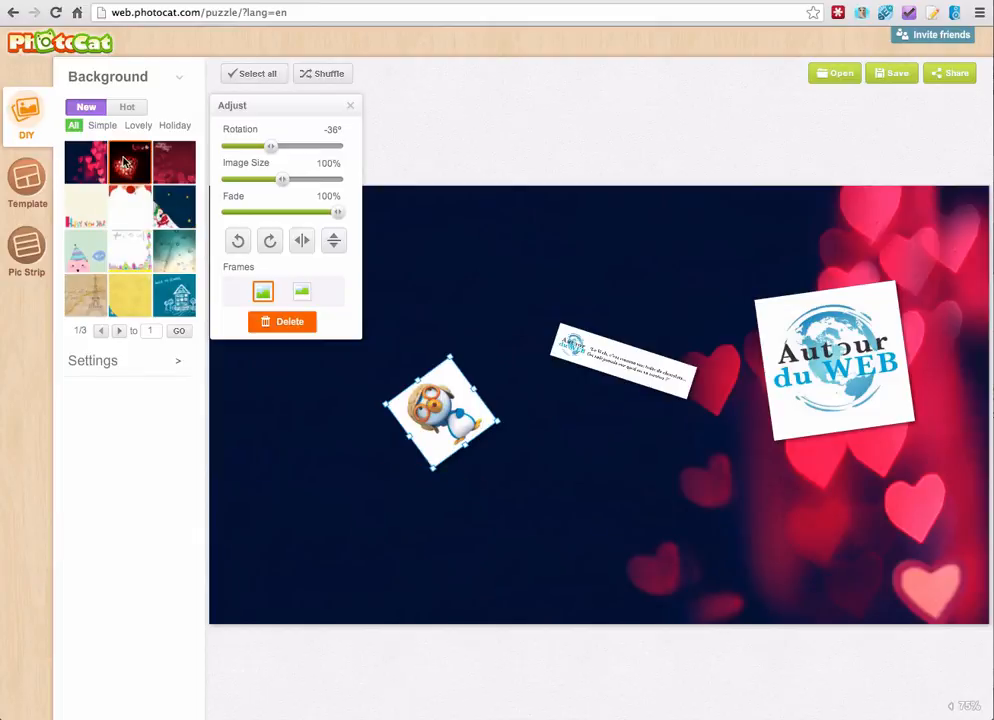
pyautogui.click(484, 275)
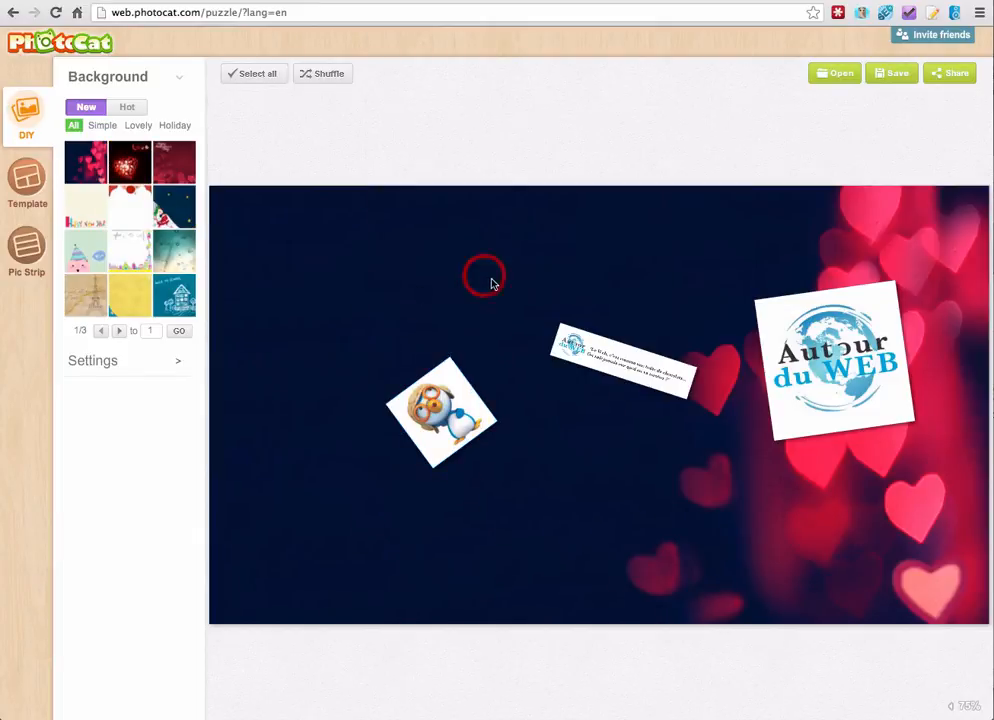
# - Apply the Merry Christmas Santa background and place the long banner image near the collage's centre, rotated to -45°
pyautogui.click(126, 222)
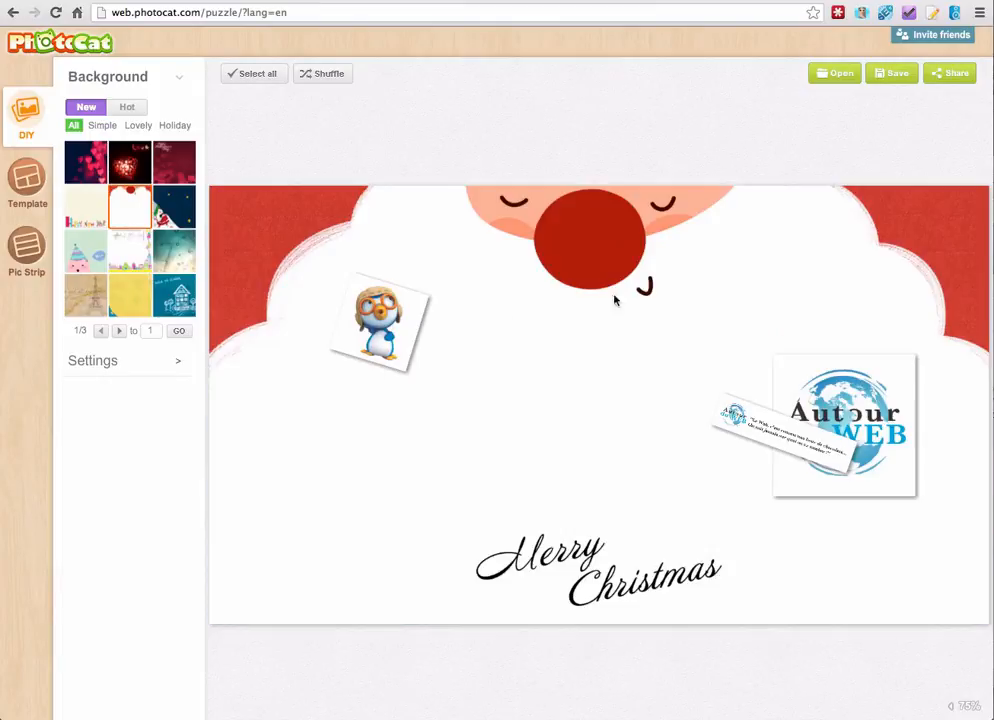
pyautogui.moveTo(748, 452); pyautogui.dragTo(522, 416)
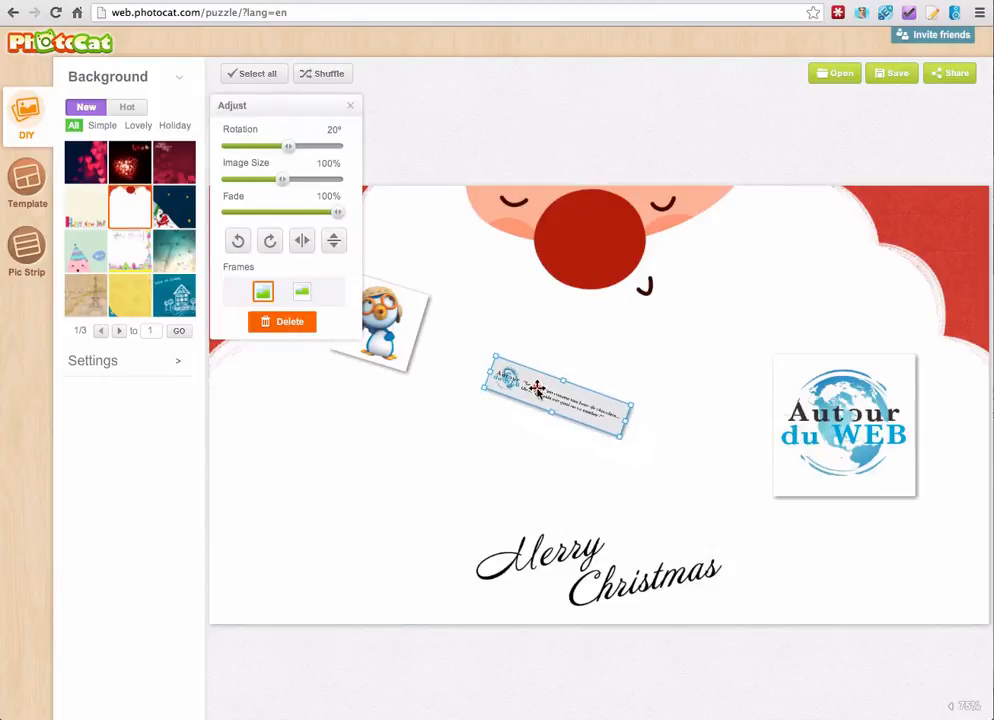
pyautogui.moveTo(640, 406); pyautogui.dragTo(592, 337)
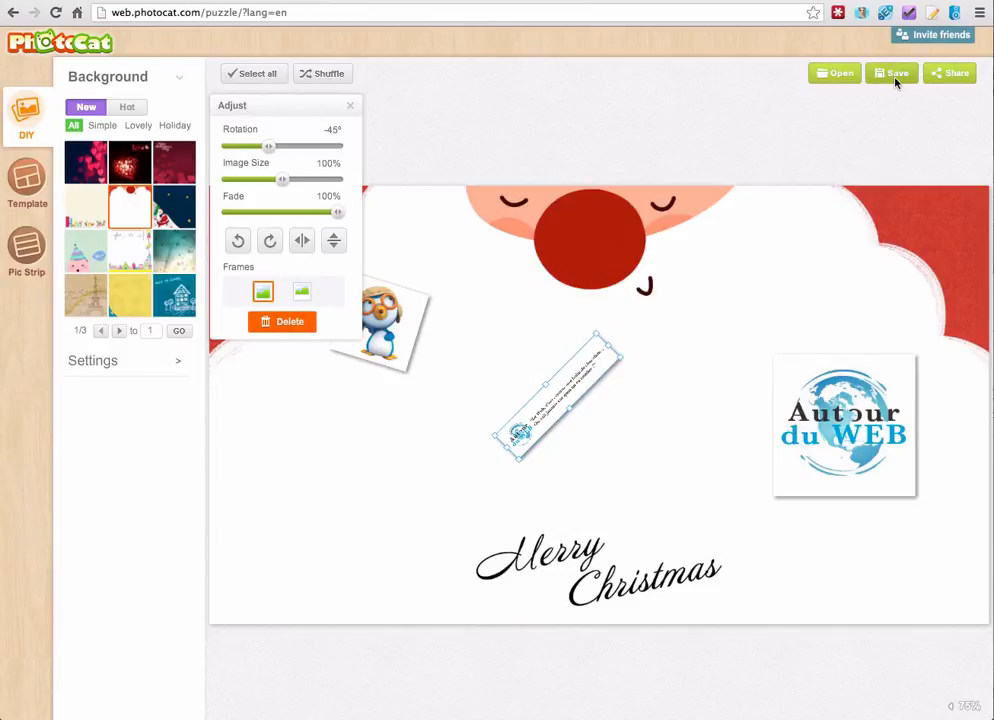
# - View the social network sharing options for the collage and close them without sharing
pyautogui.click(944, 75)
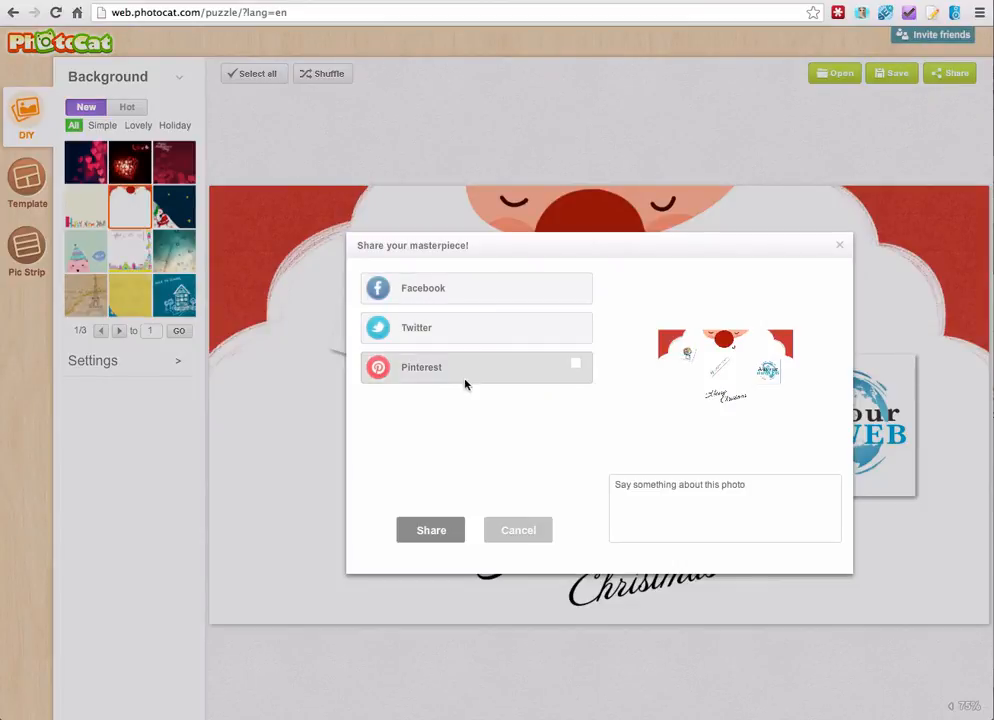
pyautogui.click(532, 529)
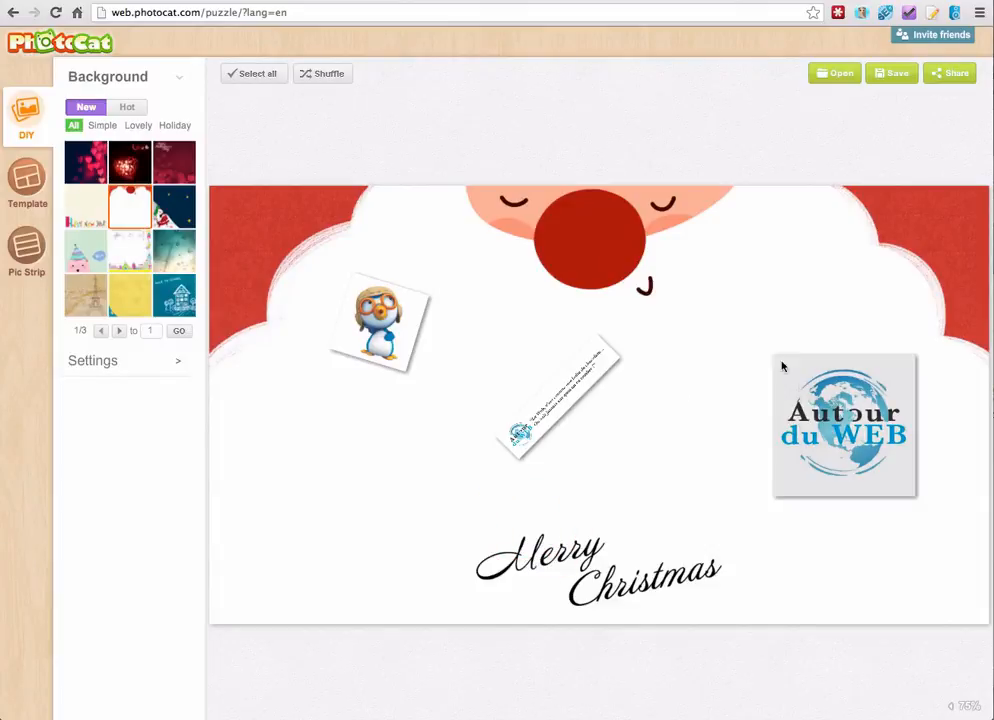